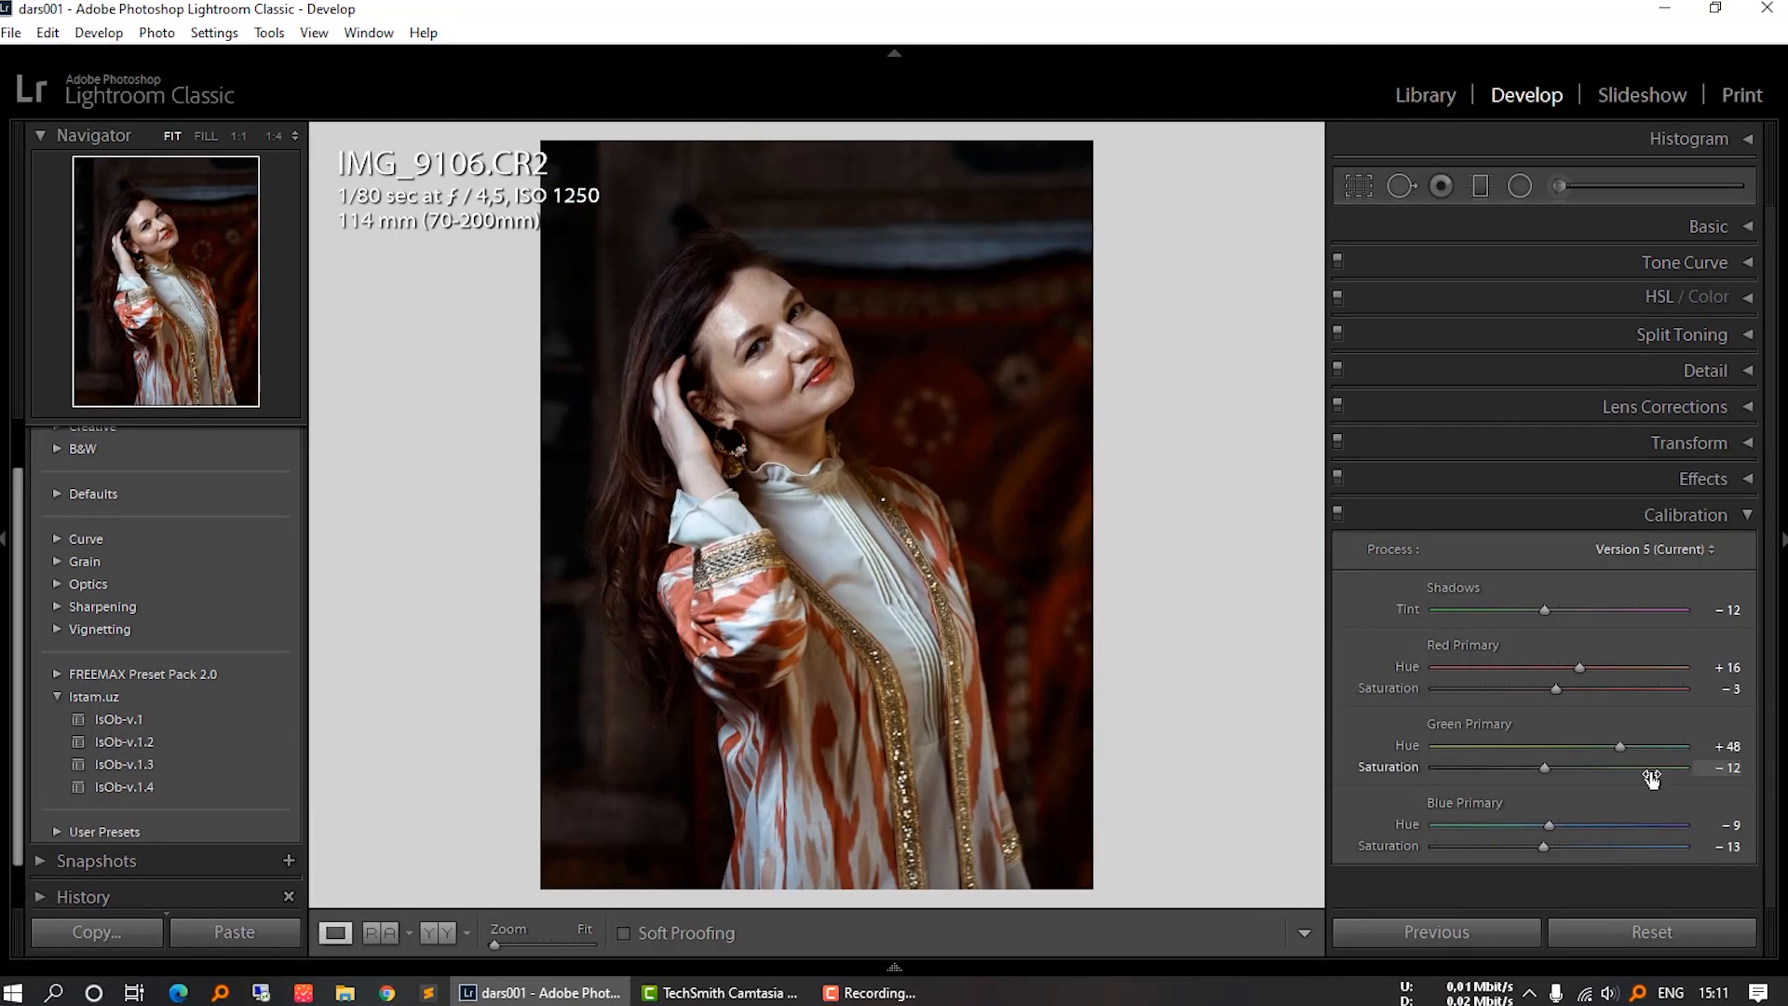
# Step: Enable Remove Chromatic Aberration, check the face at 1:1 zoom, and turn on Enable Profile Corrections
pyautogui.click(1636, 512)
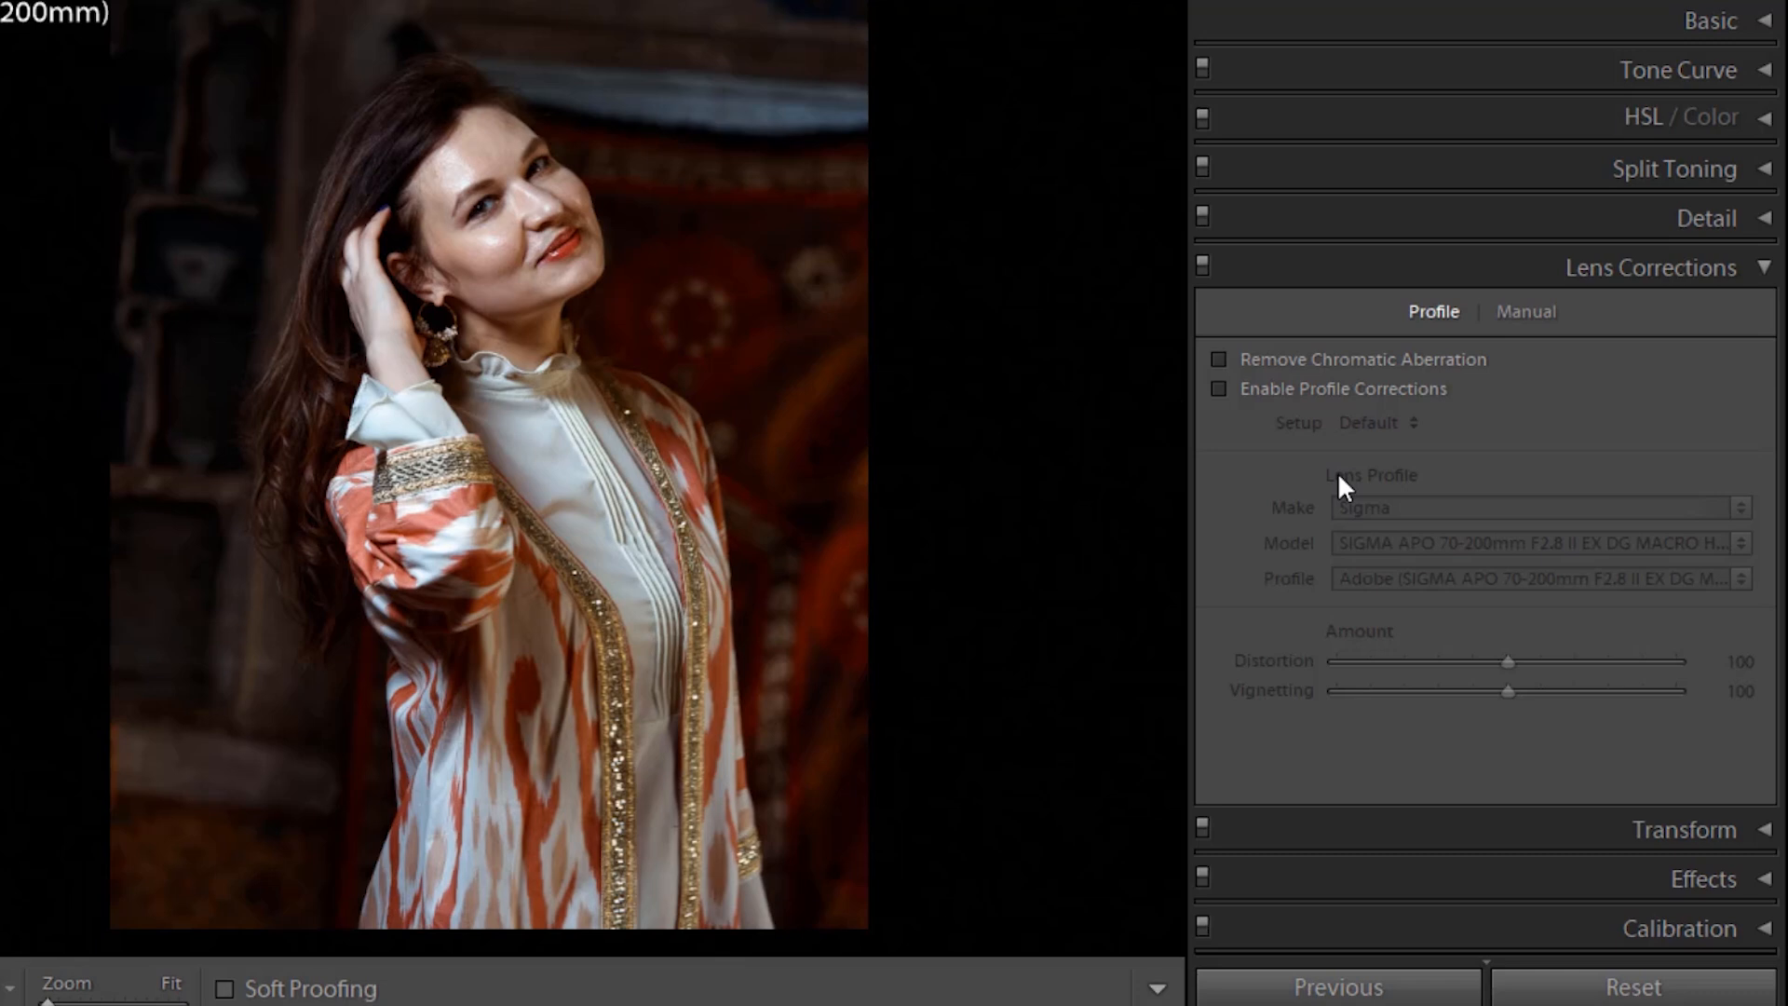
pyautogui.moveTo(445, 186); pyautogui.dragTo(171, 148)
pyautogui.moveTo(427, 279); pyautogui.dragTo(521, 210)
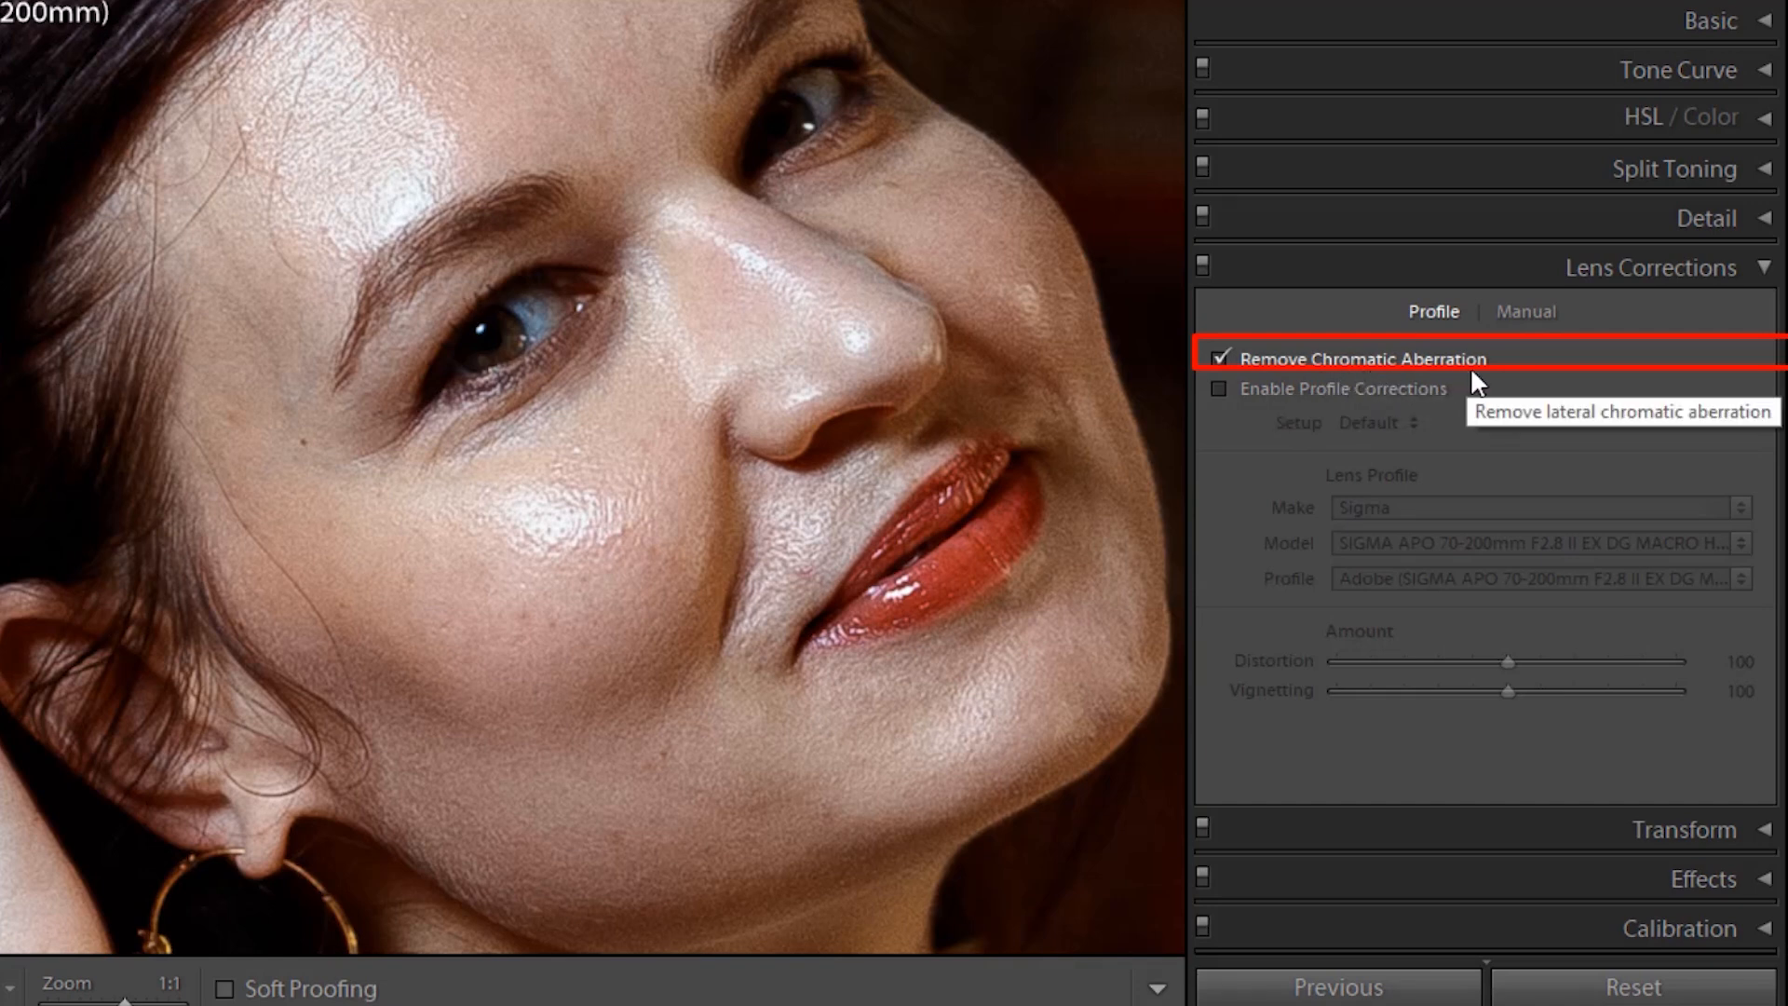
pyautogui.click(913, 339)
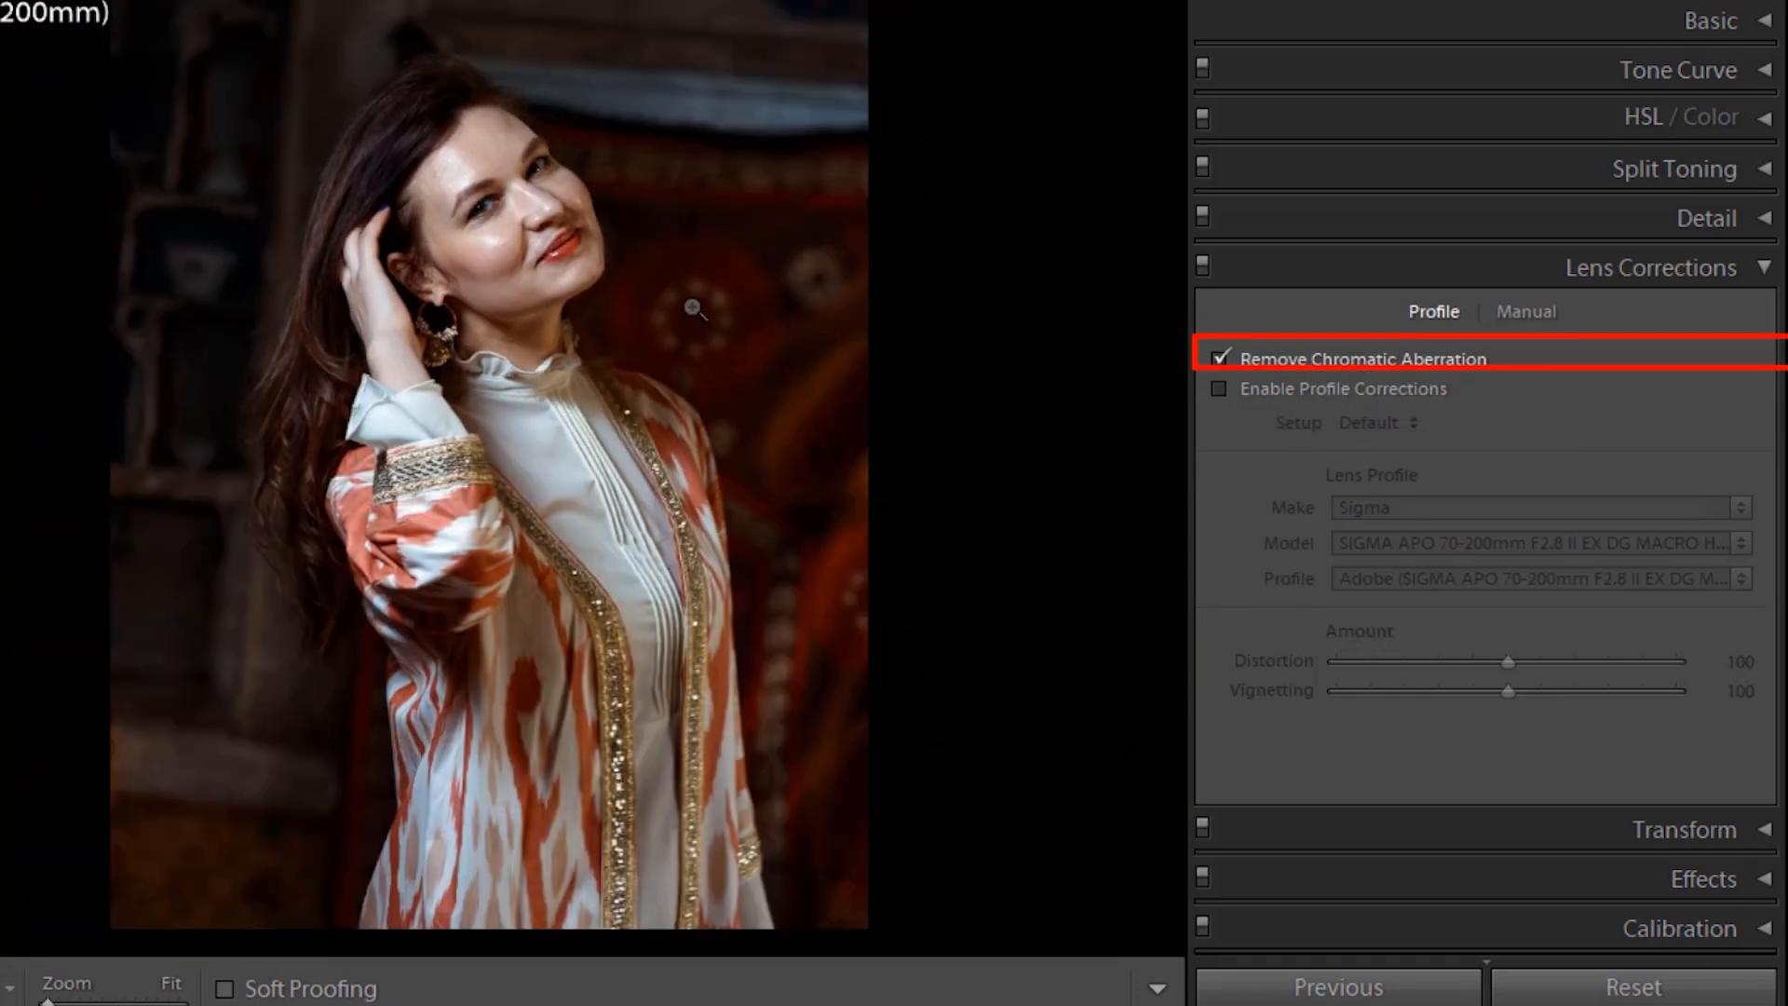
pyautogui.click(1257, 391)
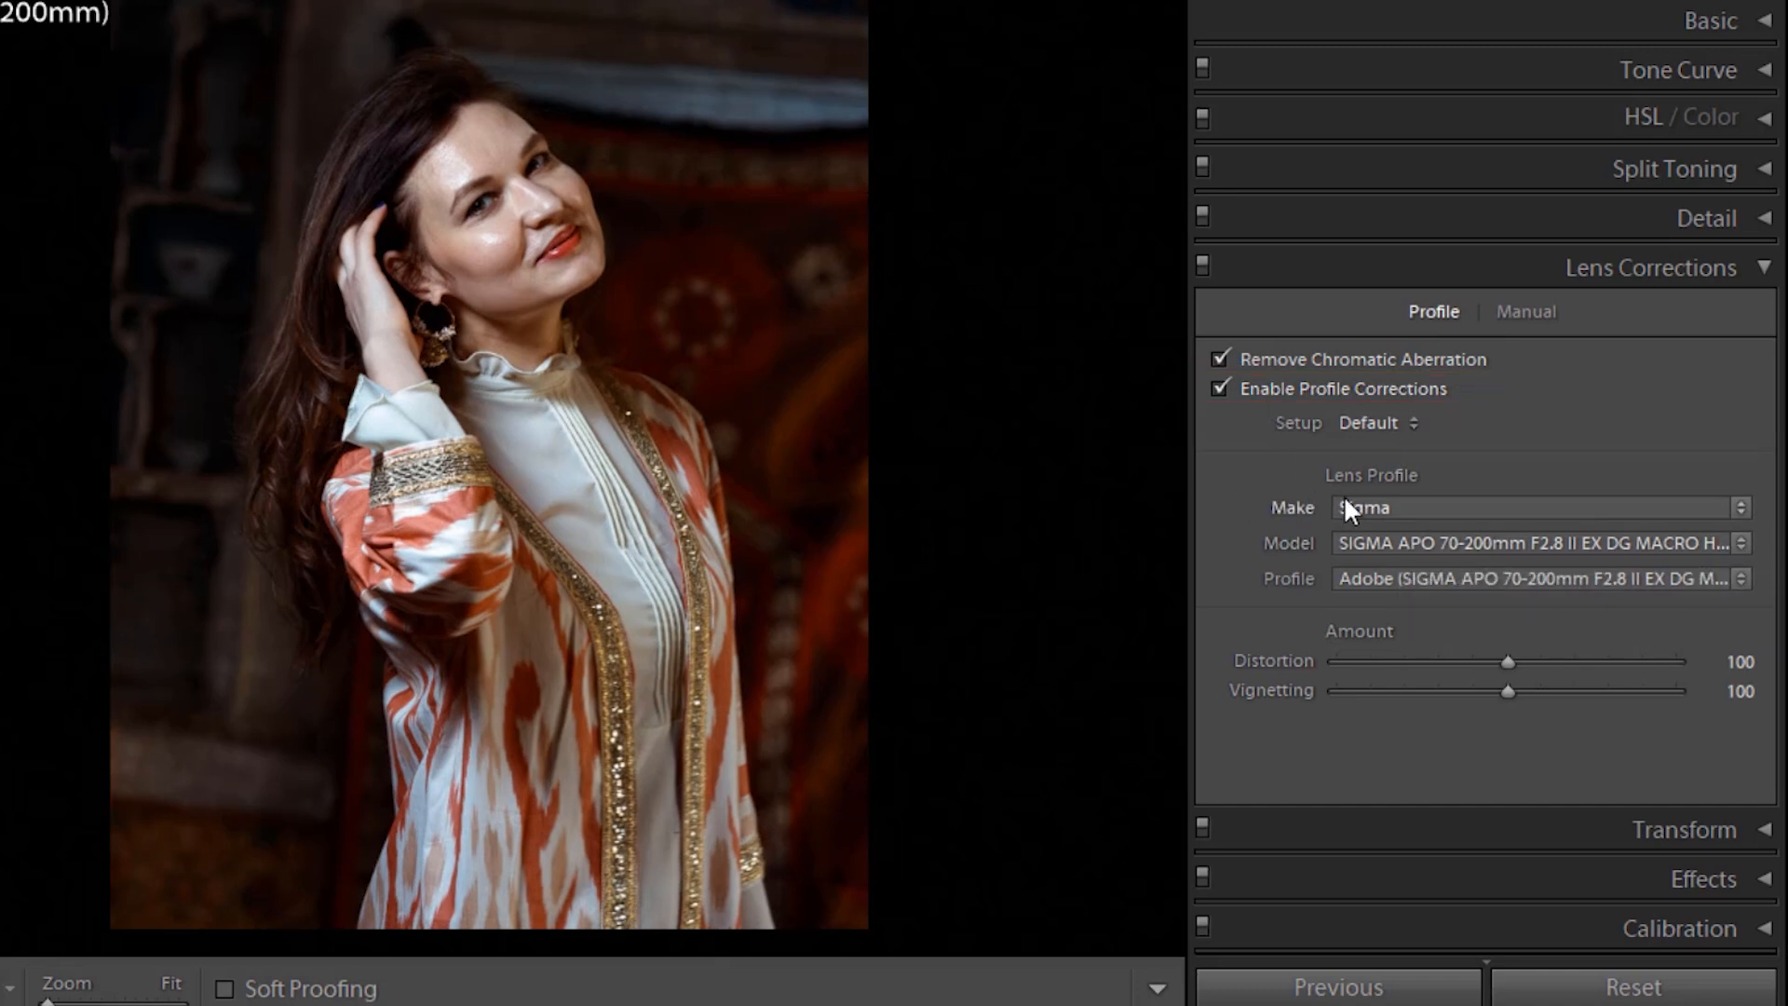
# Step: Keep Sigma as the lens profile make and set the model to SIGMA 18-200mm F3.5-6.3 DC
pyautogui.click(1372, 510)
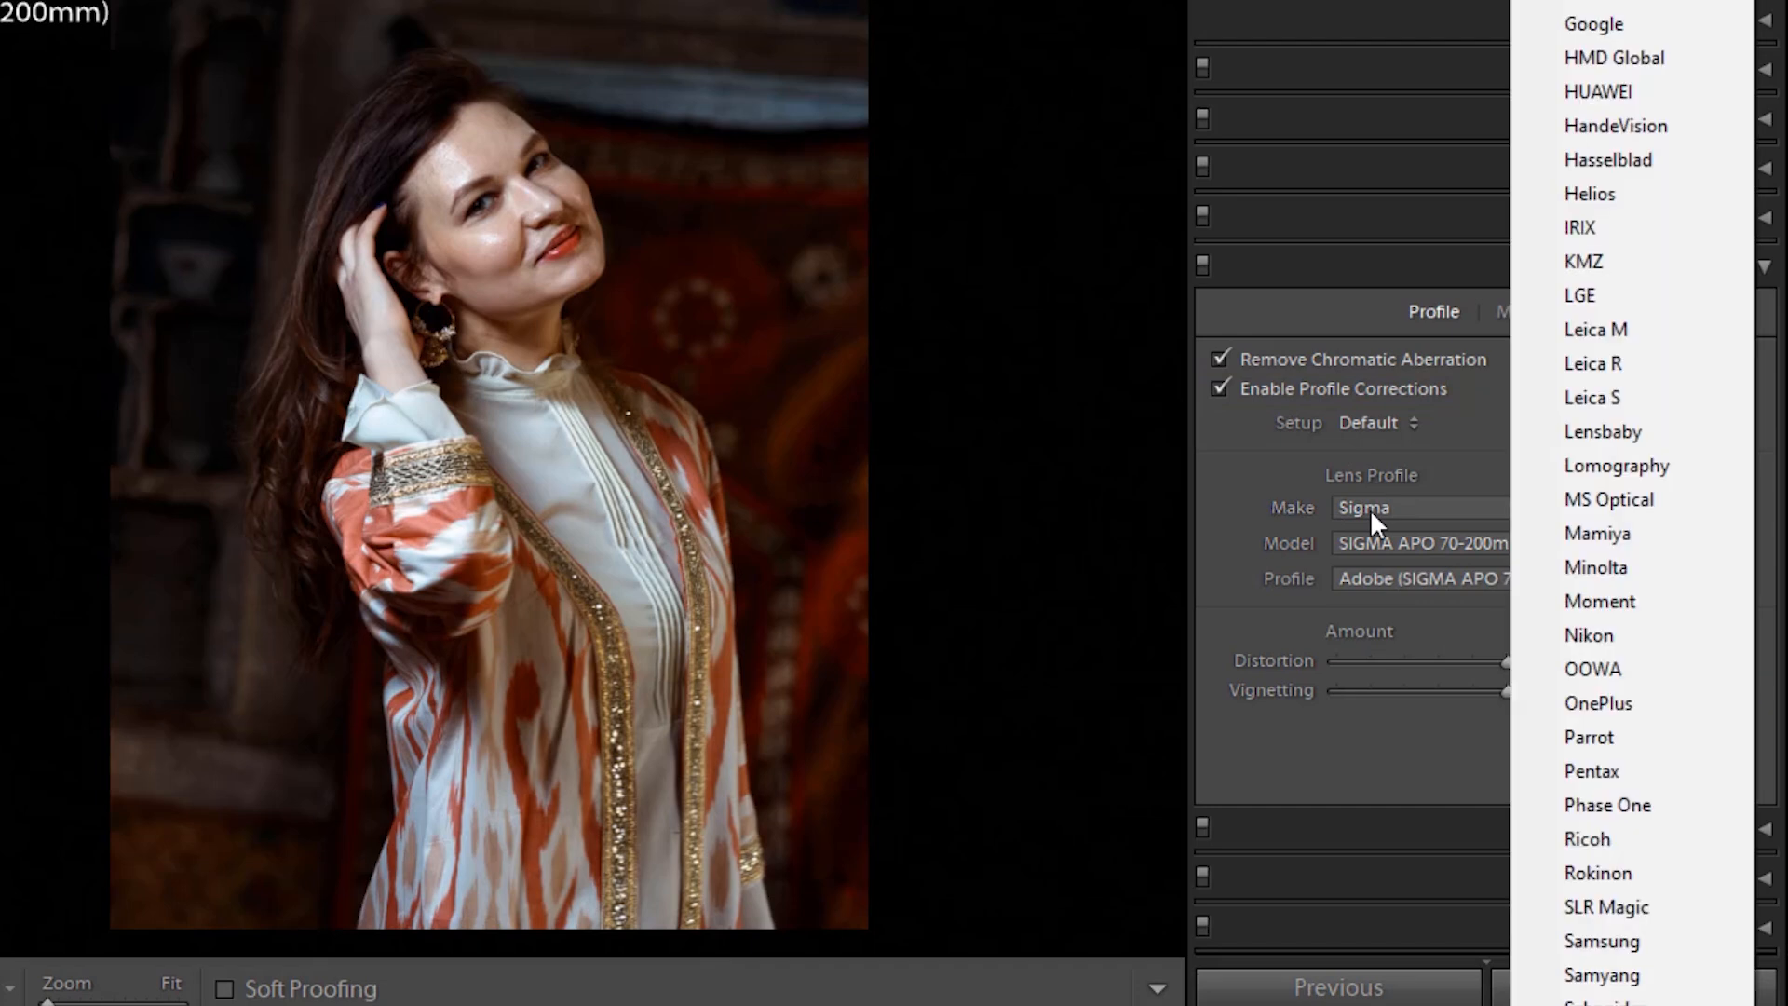
pyautogui.click(1245, 507)
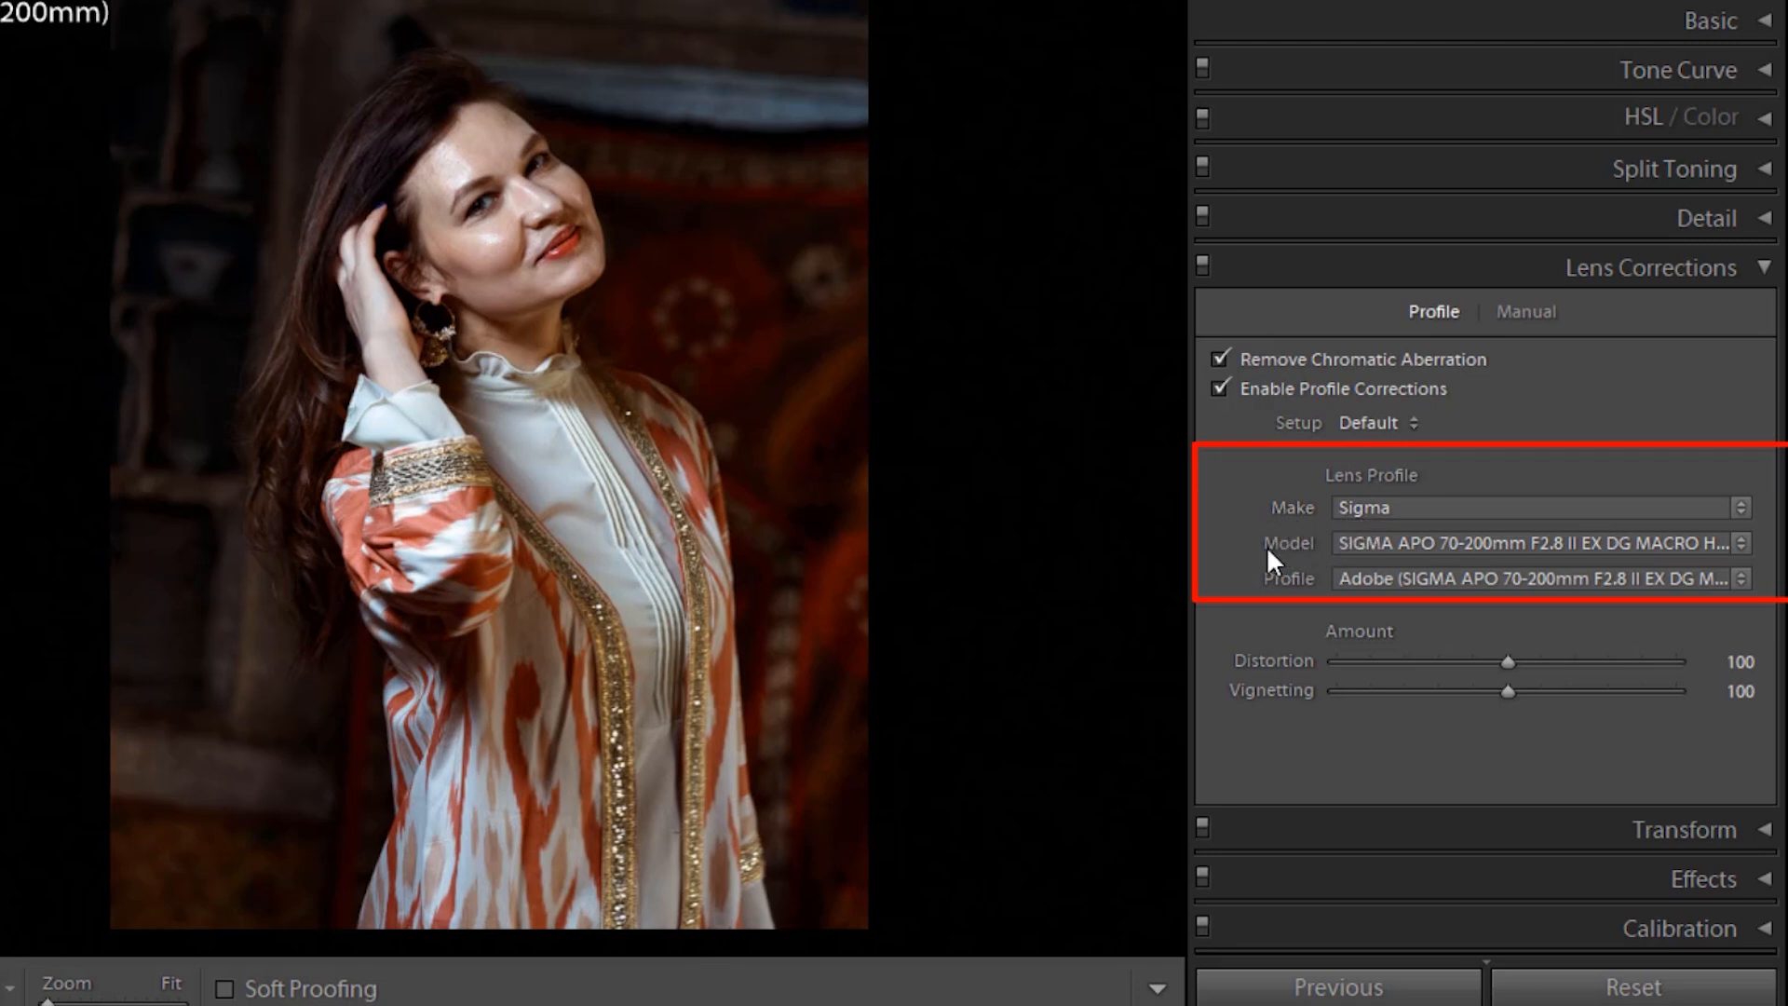
pyautogui.click(1390, 553)
pyautogui.click(1393, 551)
pyautogui.click(1399, 546)
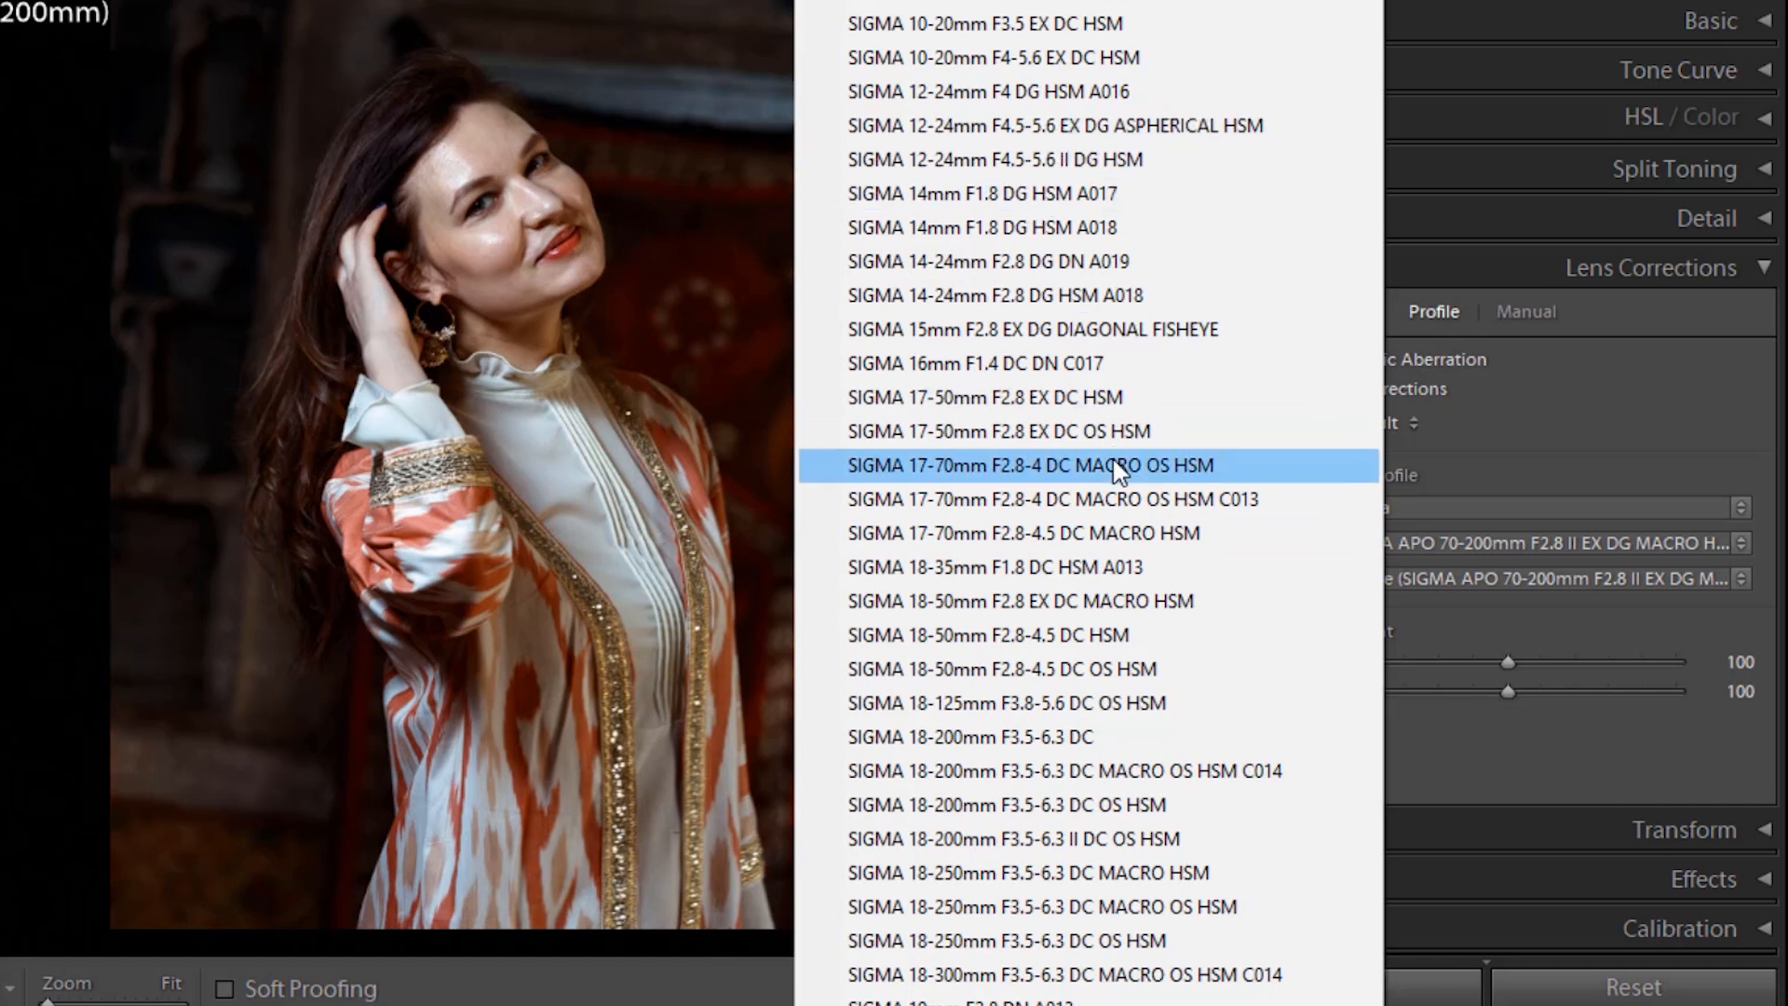
pyautogui.click(1082, 736)
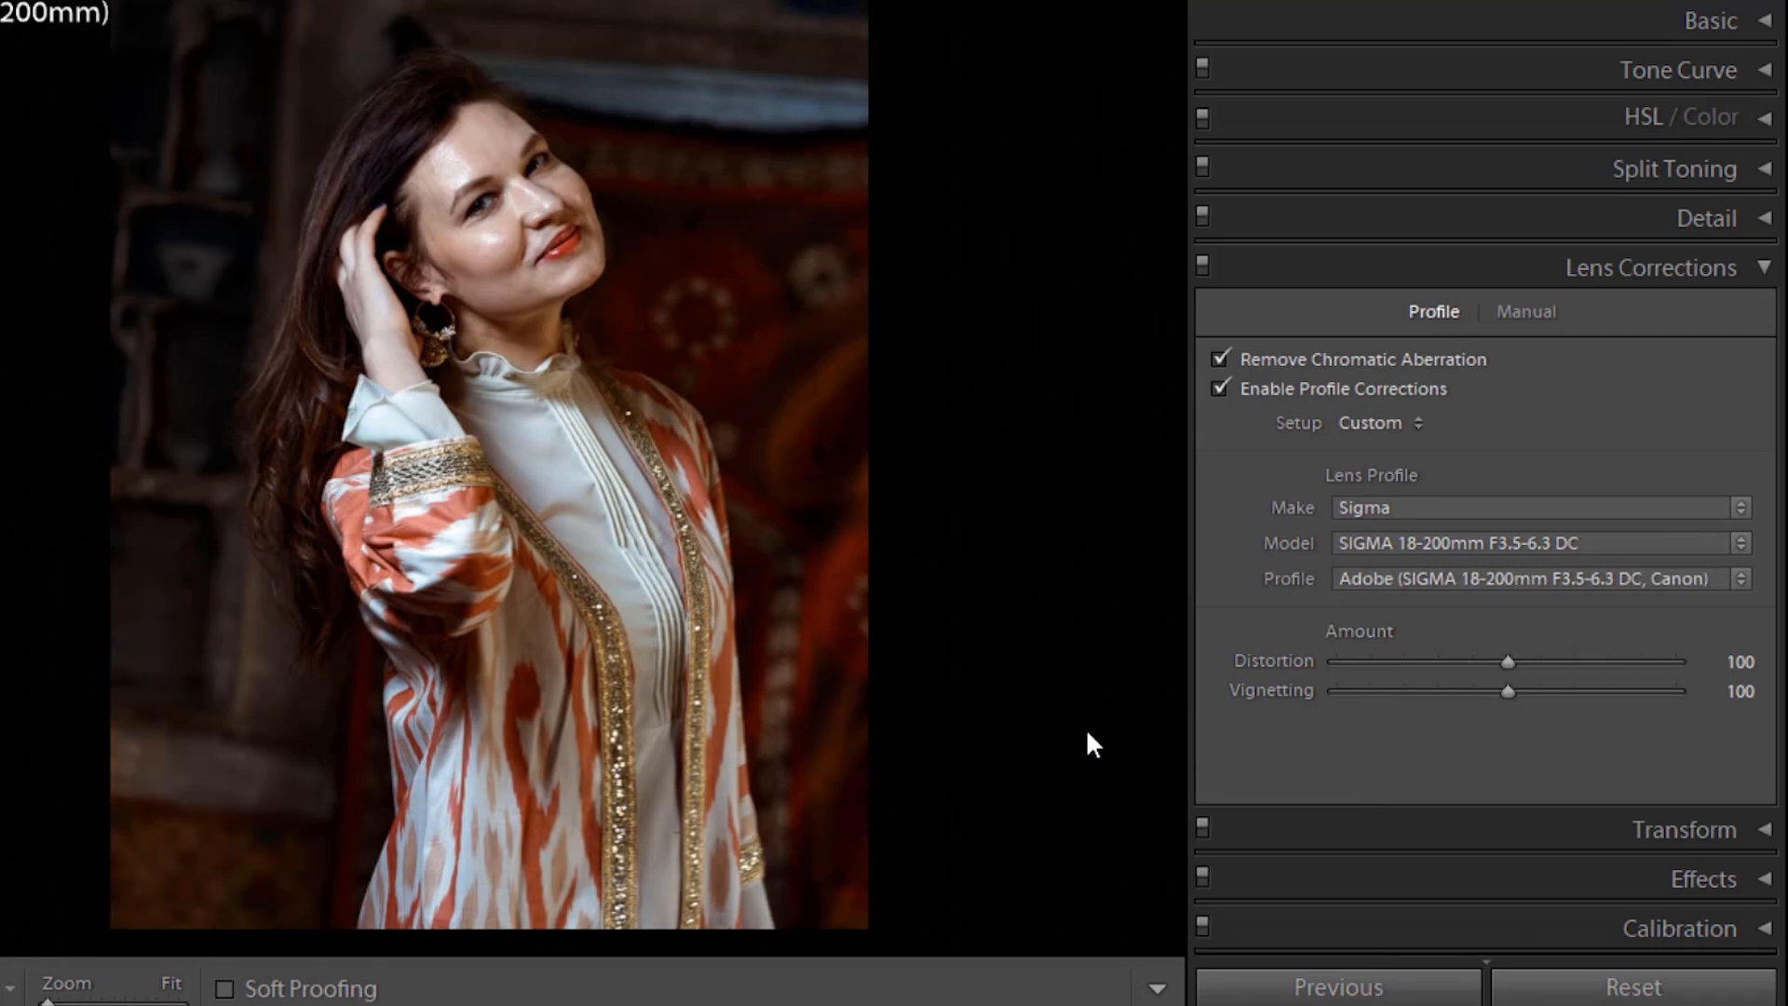
# Step: Change the lens profile make to Leica R and review the profiles available for its default model
pyautogui.click(1431, 503)
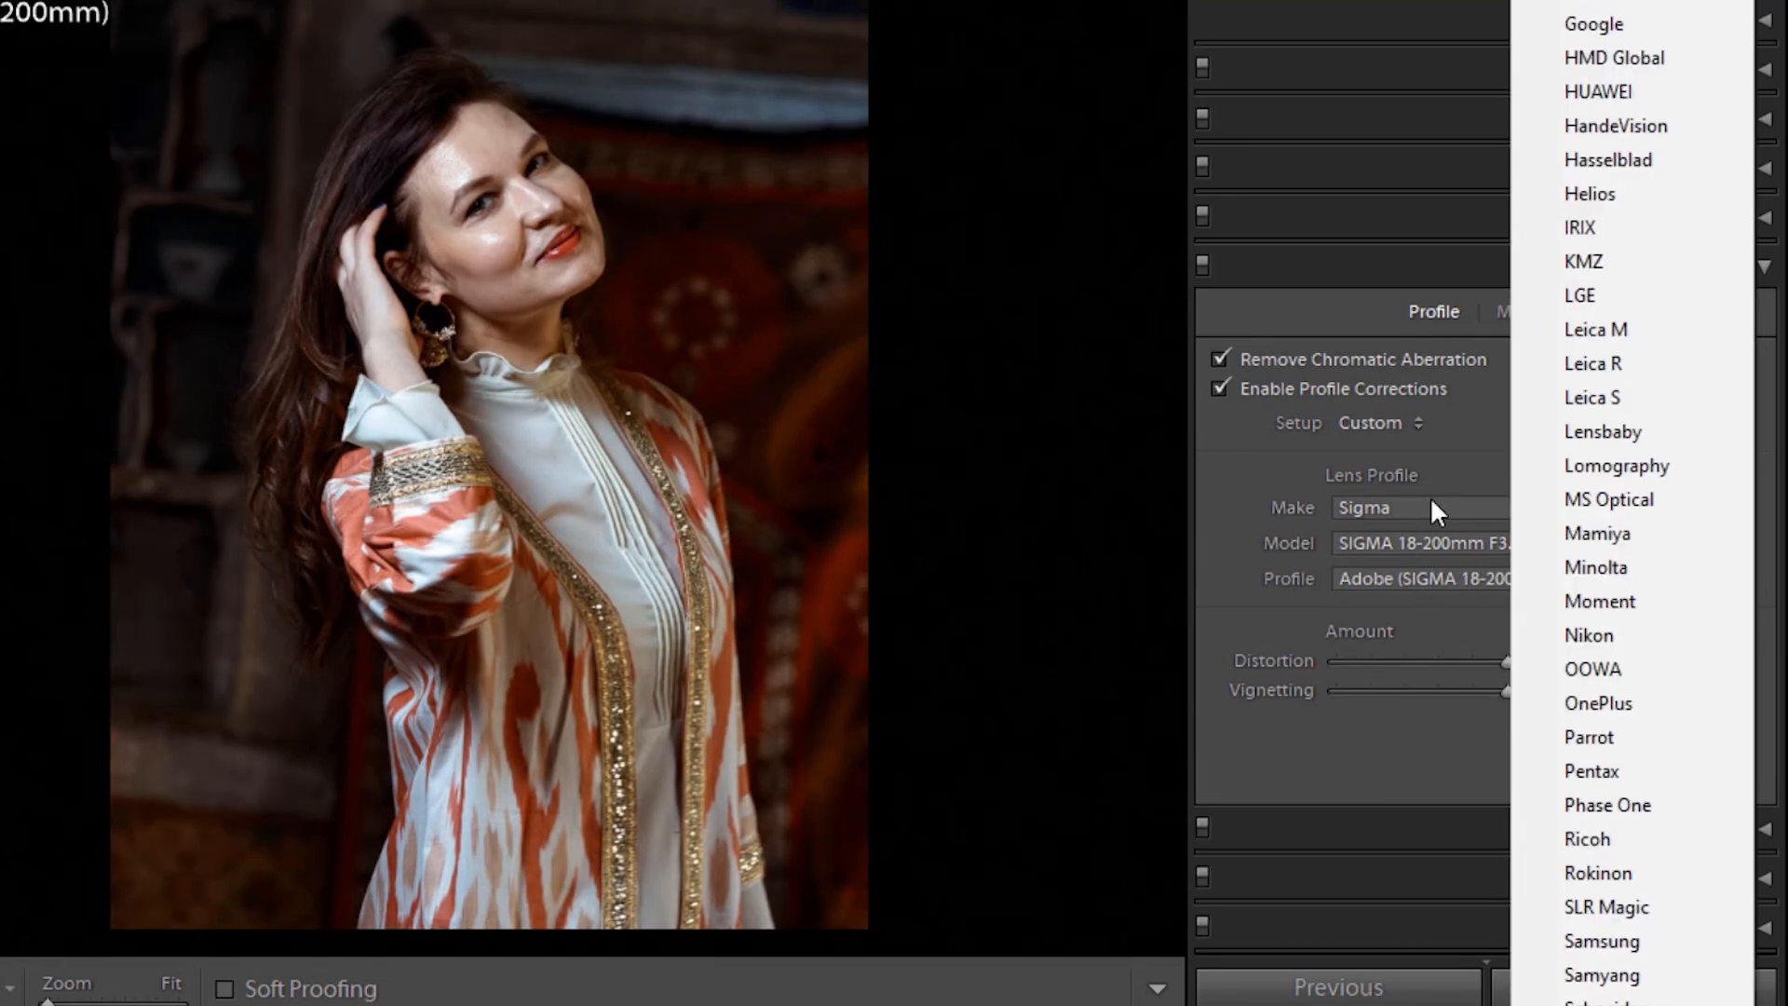
pyautogui.click(1611, 365)
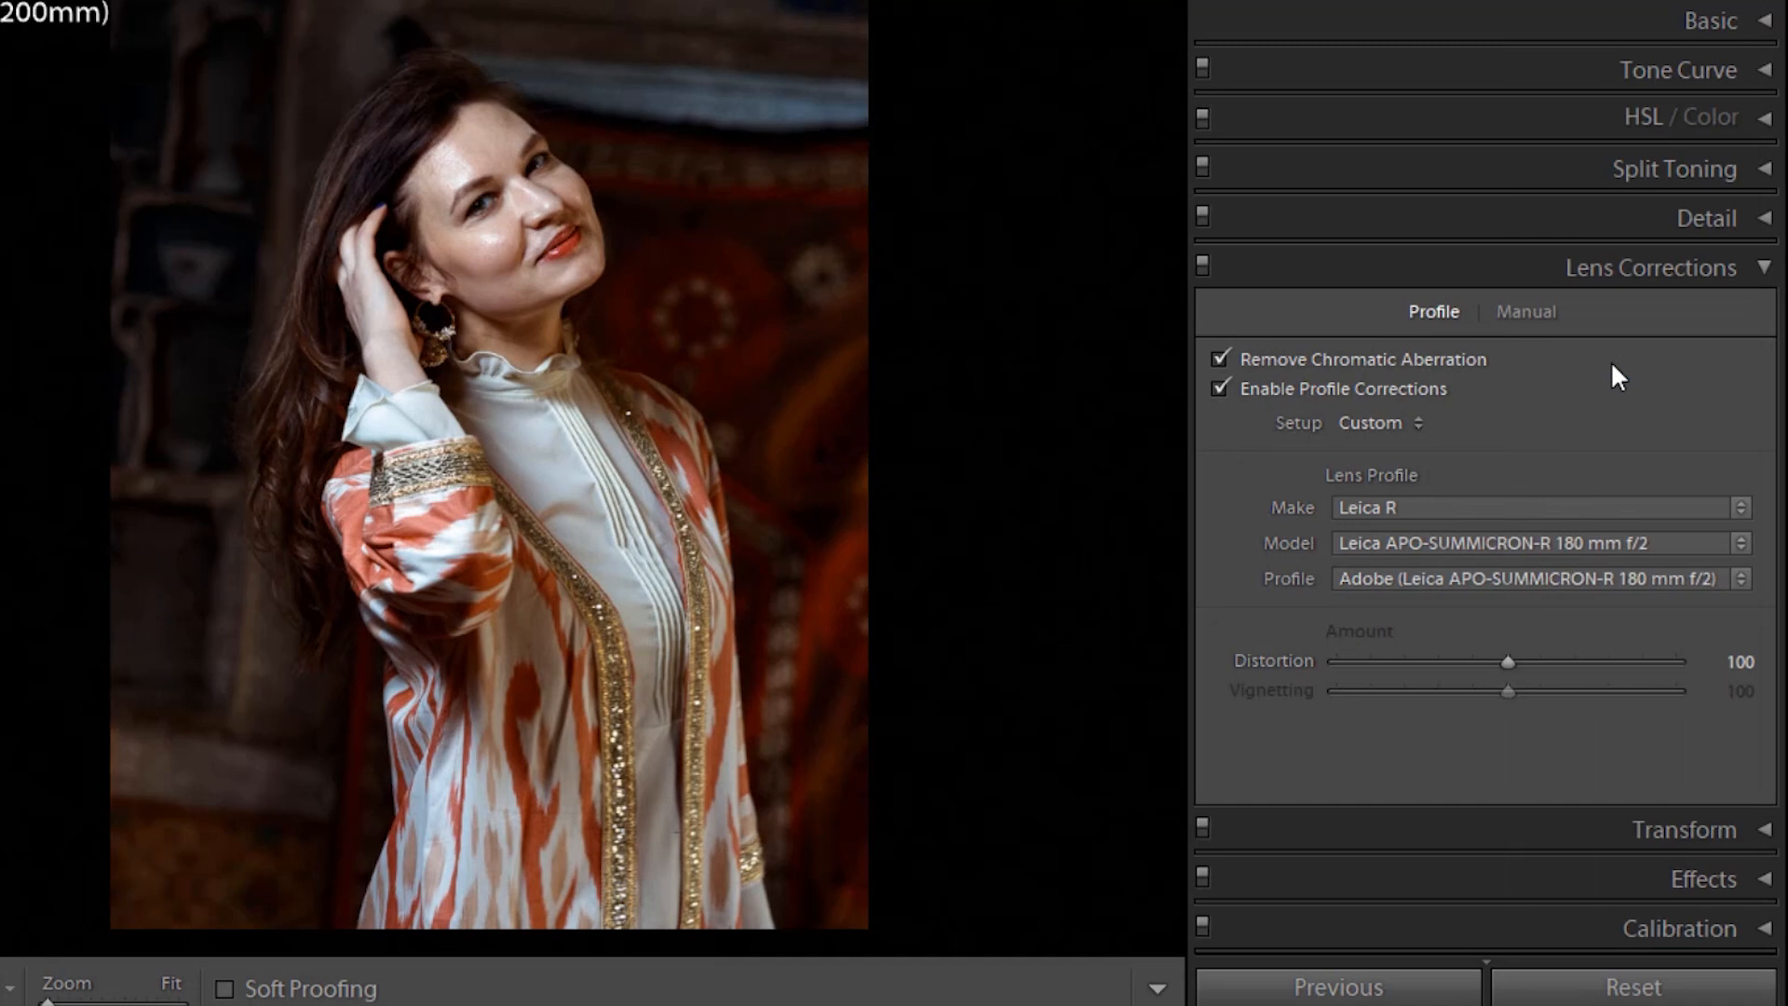
pyautogui.click(1511, 581)
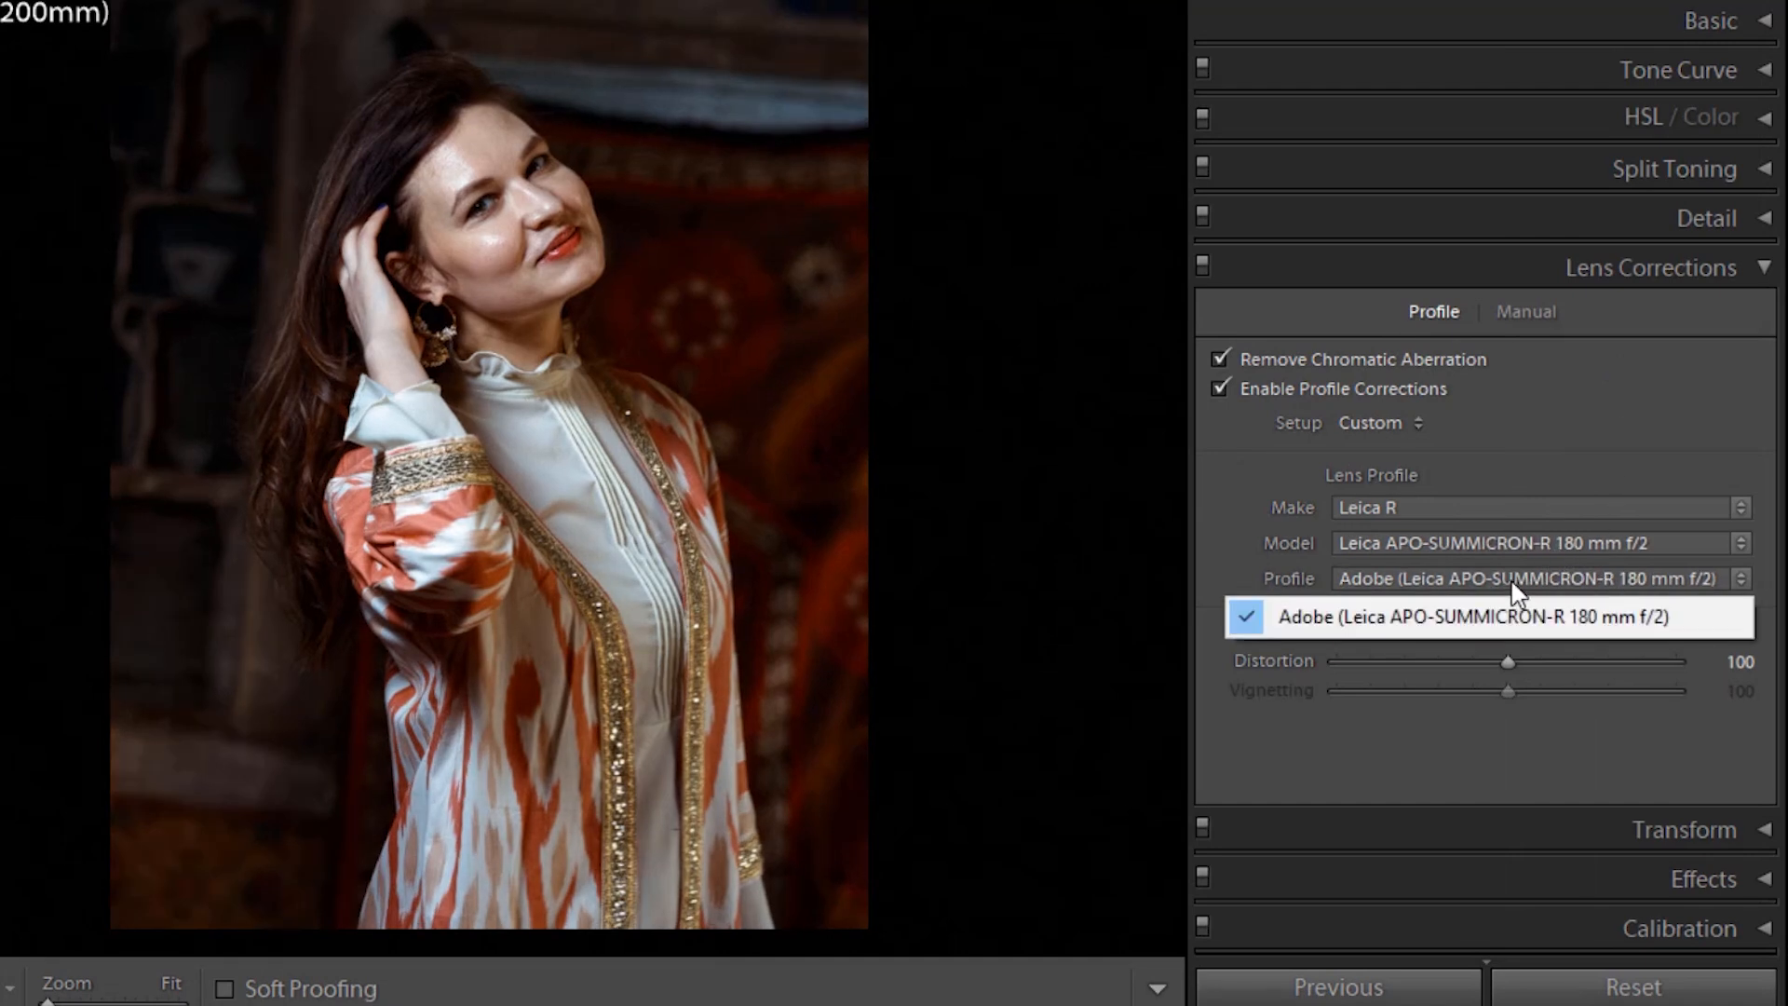
pyautogui.click(1254, 506)
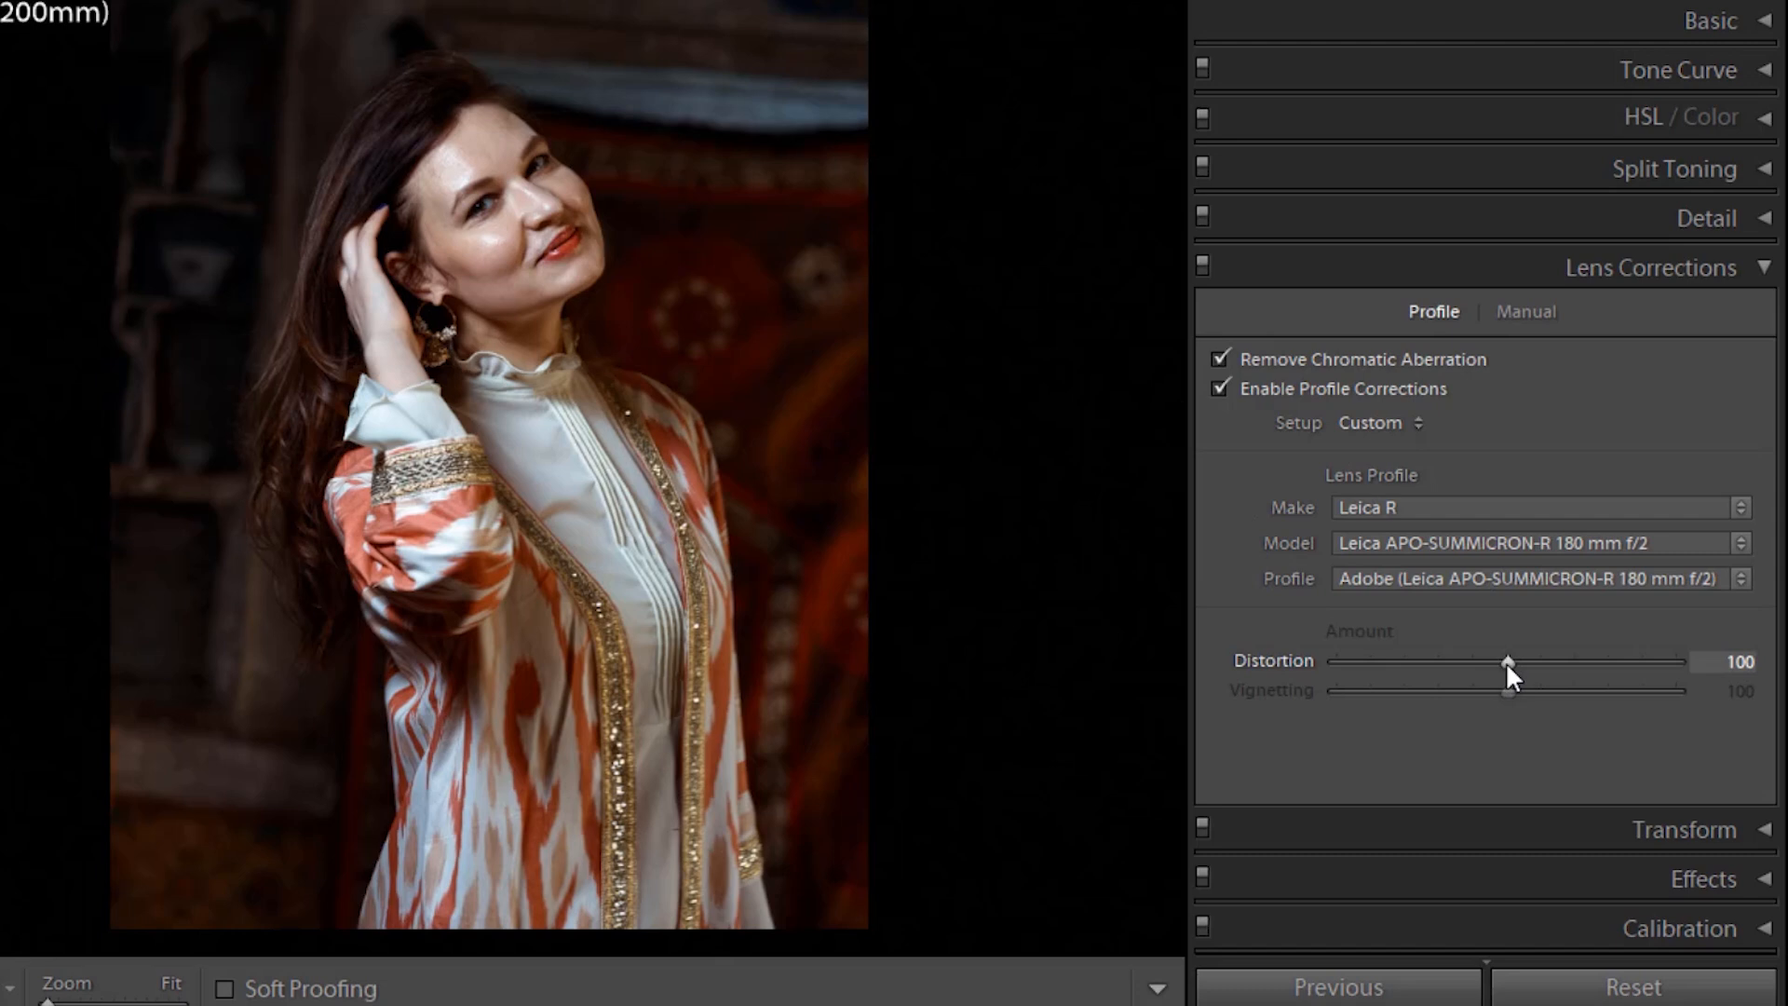
# Step: Reduce the lens profile's distortion correction amount to 74 and inspect the face up close
pyautogui.moveTo(1451, 661)
pyautogui.mouseDown()
pyautogui.moveTo(1540, 662)
pyautogui.moveTo(1367, 663)
pyautogui.moveTo(1577, 670)
pyautogui.moveTo(1461, 670)
pyautogui.mouseUp()
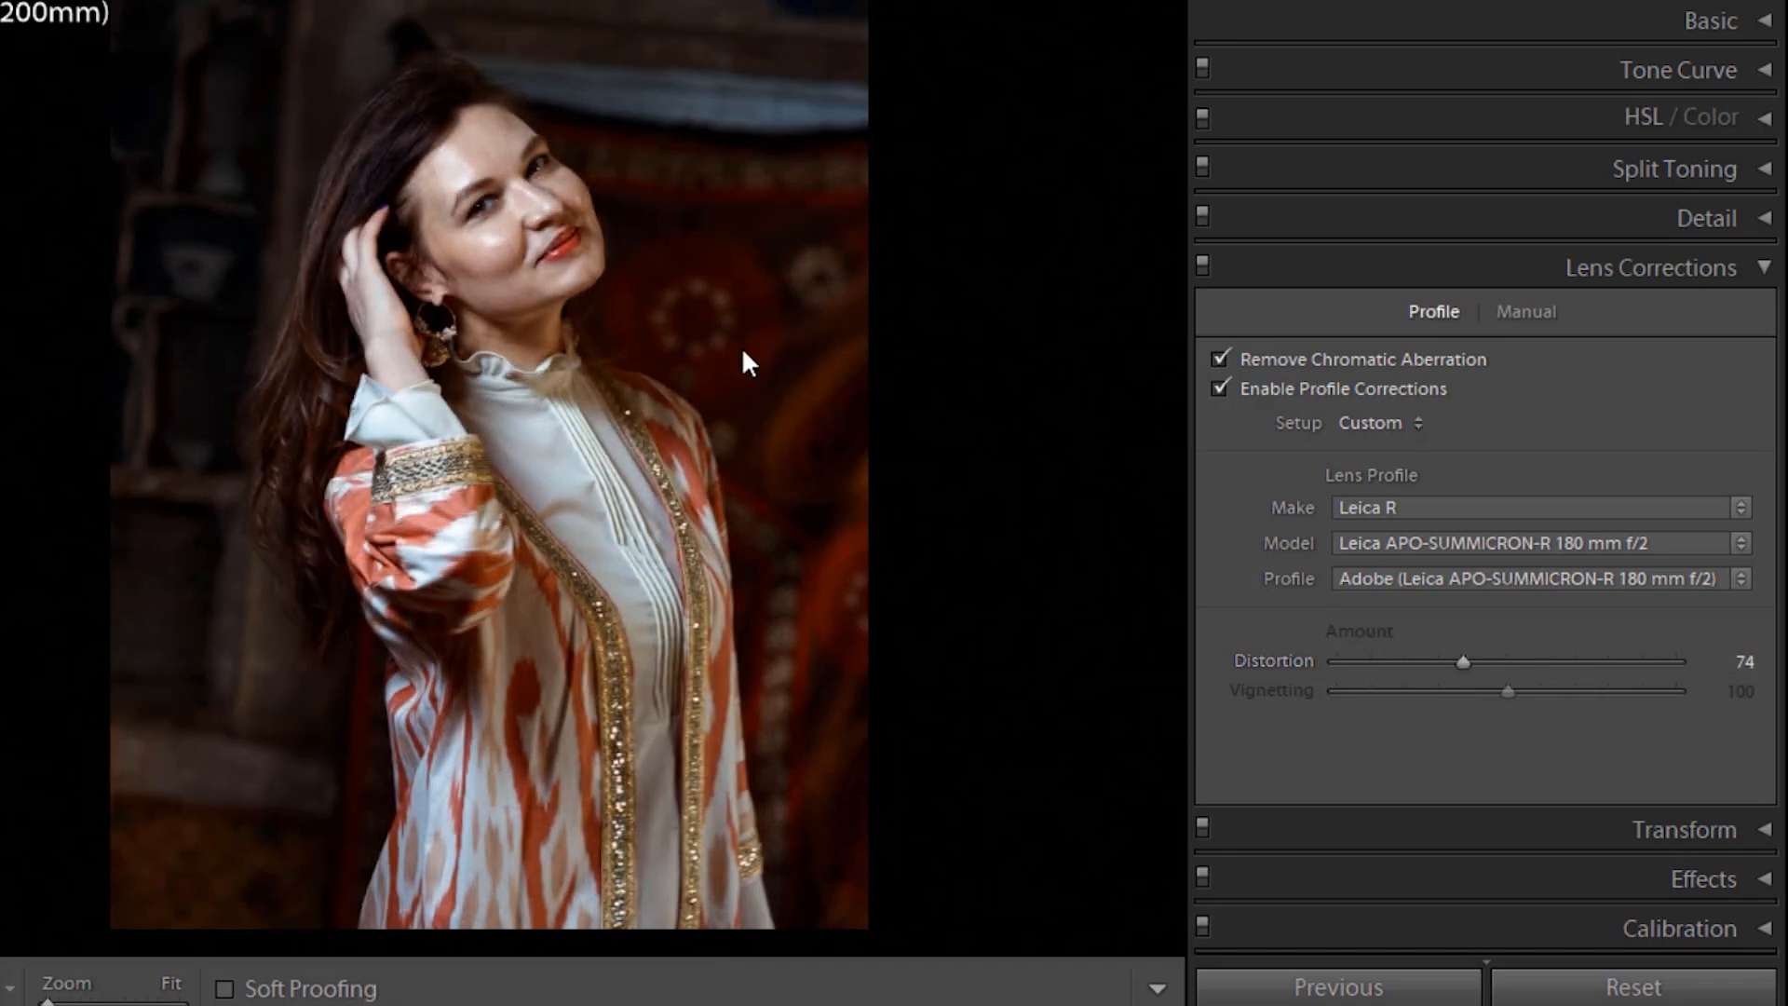
pyautogui.click(534, 249)
pyautogui.moveTo(535, 239); pyautogui.dragTo(747, 331)
pyautogui.click(746, 332)
# Step: Set manual lens distortion to +10, with defringe amounts of 3 for purple and 1 for green
pyautogui.click(1525, 313)
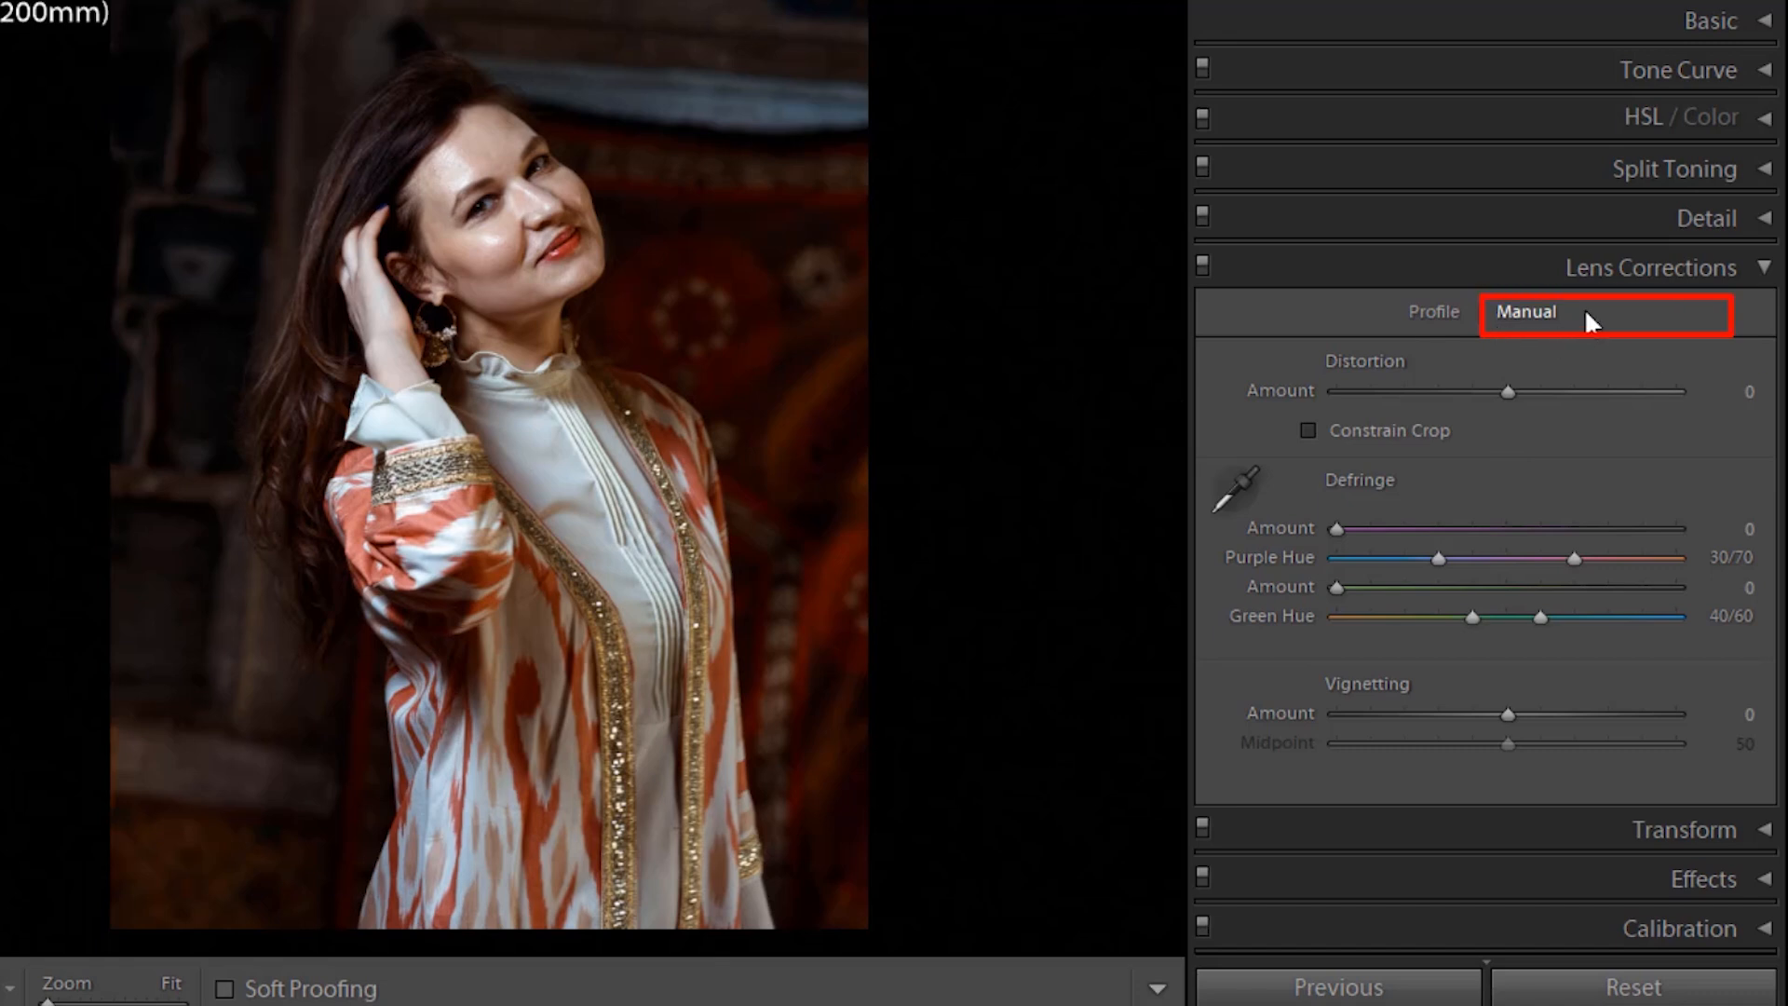
pyautogui.moveTo(1508, 391)
pyautogui.mouseDown()
pyautogui.moveTo(1614, 395)
pyautogui.moveTo(1422, 405)
pyautogui.moveTo(1522, 419)
pyautogui.mouseUp()
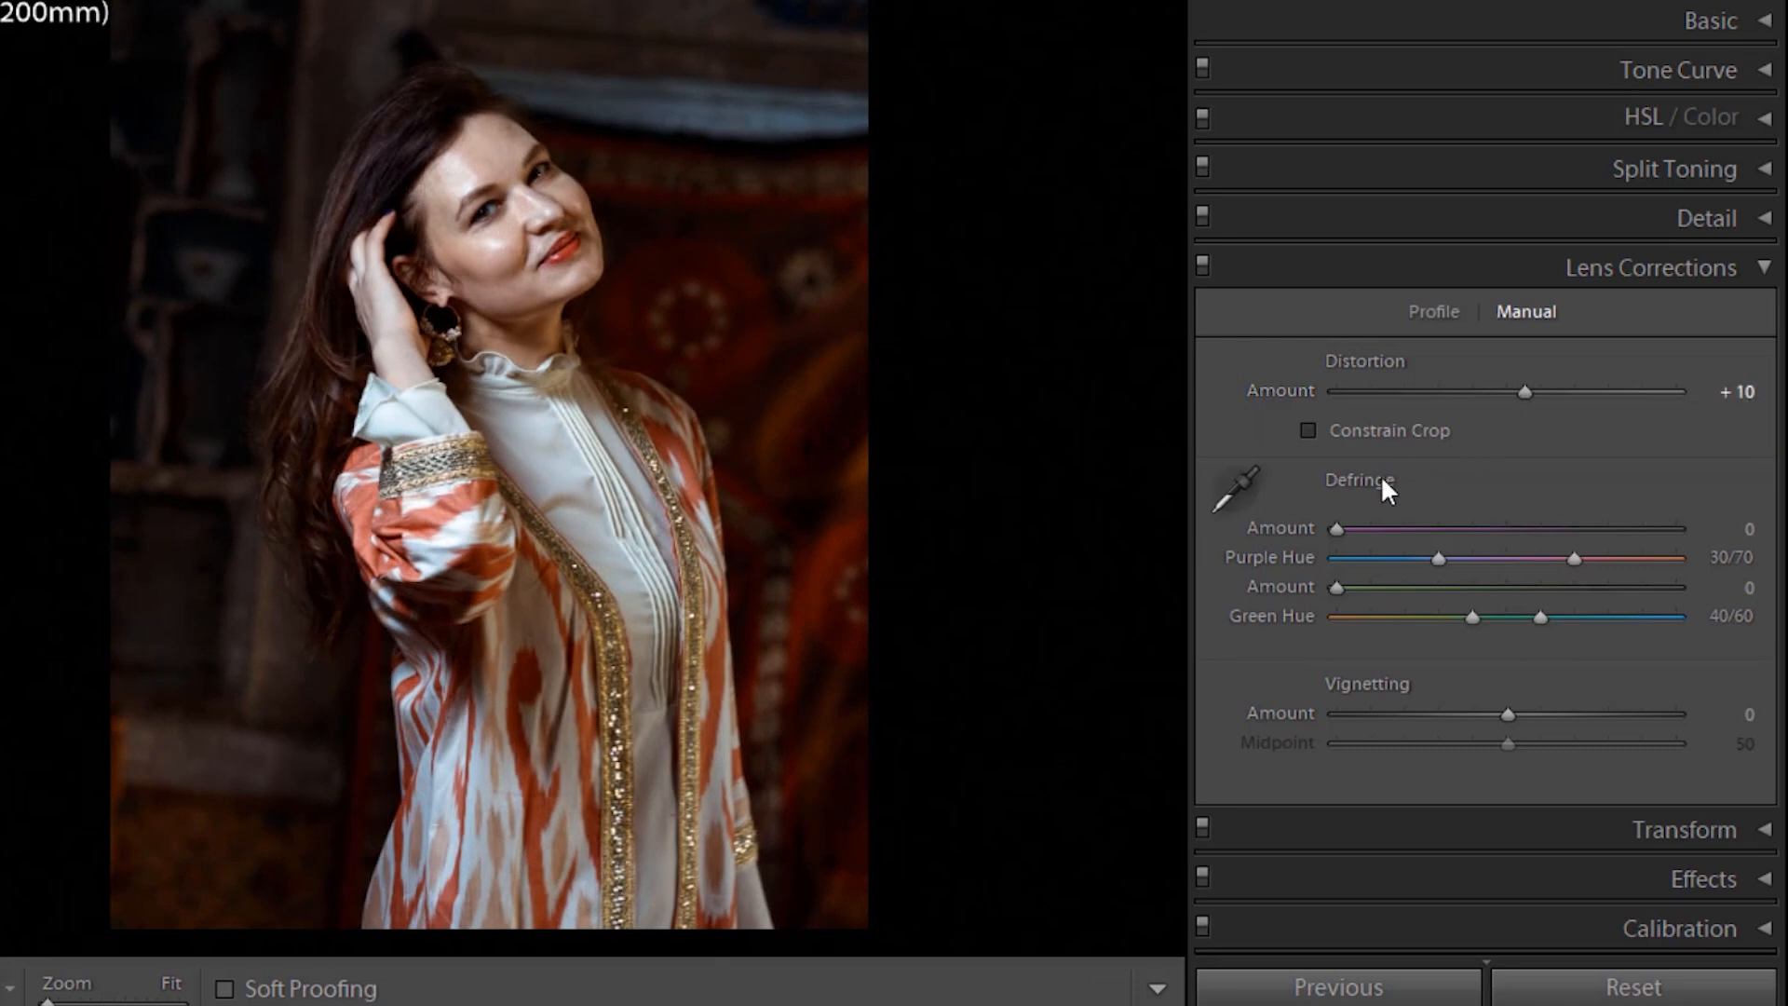
pyautogui.moveTo(1337, 528); pyautogui.dragTo(1394, 527)
pyautogui.moveTo(1339, 586); pyautogui.dragTo(1354, 589)
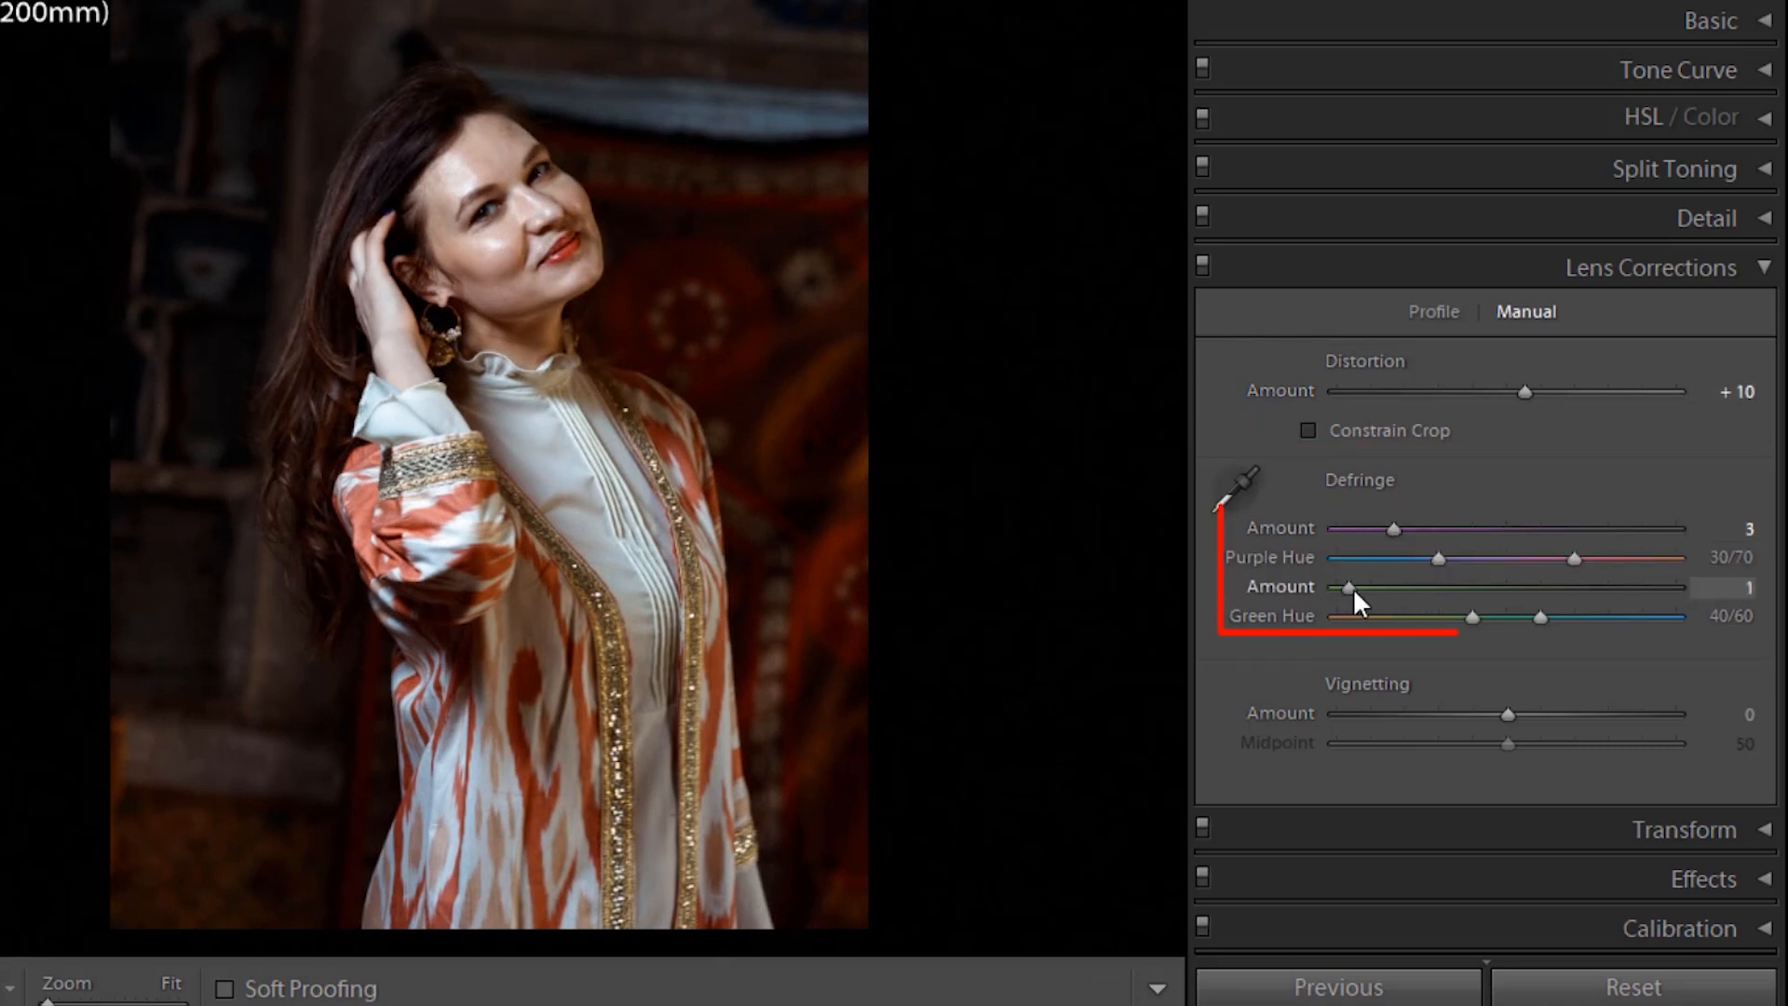
# Step: Set manual lens vignetting to +13 with a midpoint of 63 and check the face at 1:1 zoom
pyautogui.moveTo(1507, 716)
pyautogui.mouseDown()
pyautogui.moveTo(1394, 717)
pyautogui.moveTo(1667, 717)
pyautogui.moveTo(1512, 716)
pyautogui.moveTo(1580, 746)
pyautogui.moveTo(1550, 751)
pyautogui.mouseUp()
pyautogui.click(533, 216)
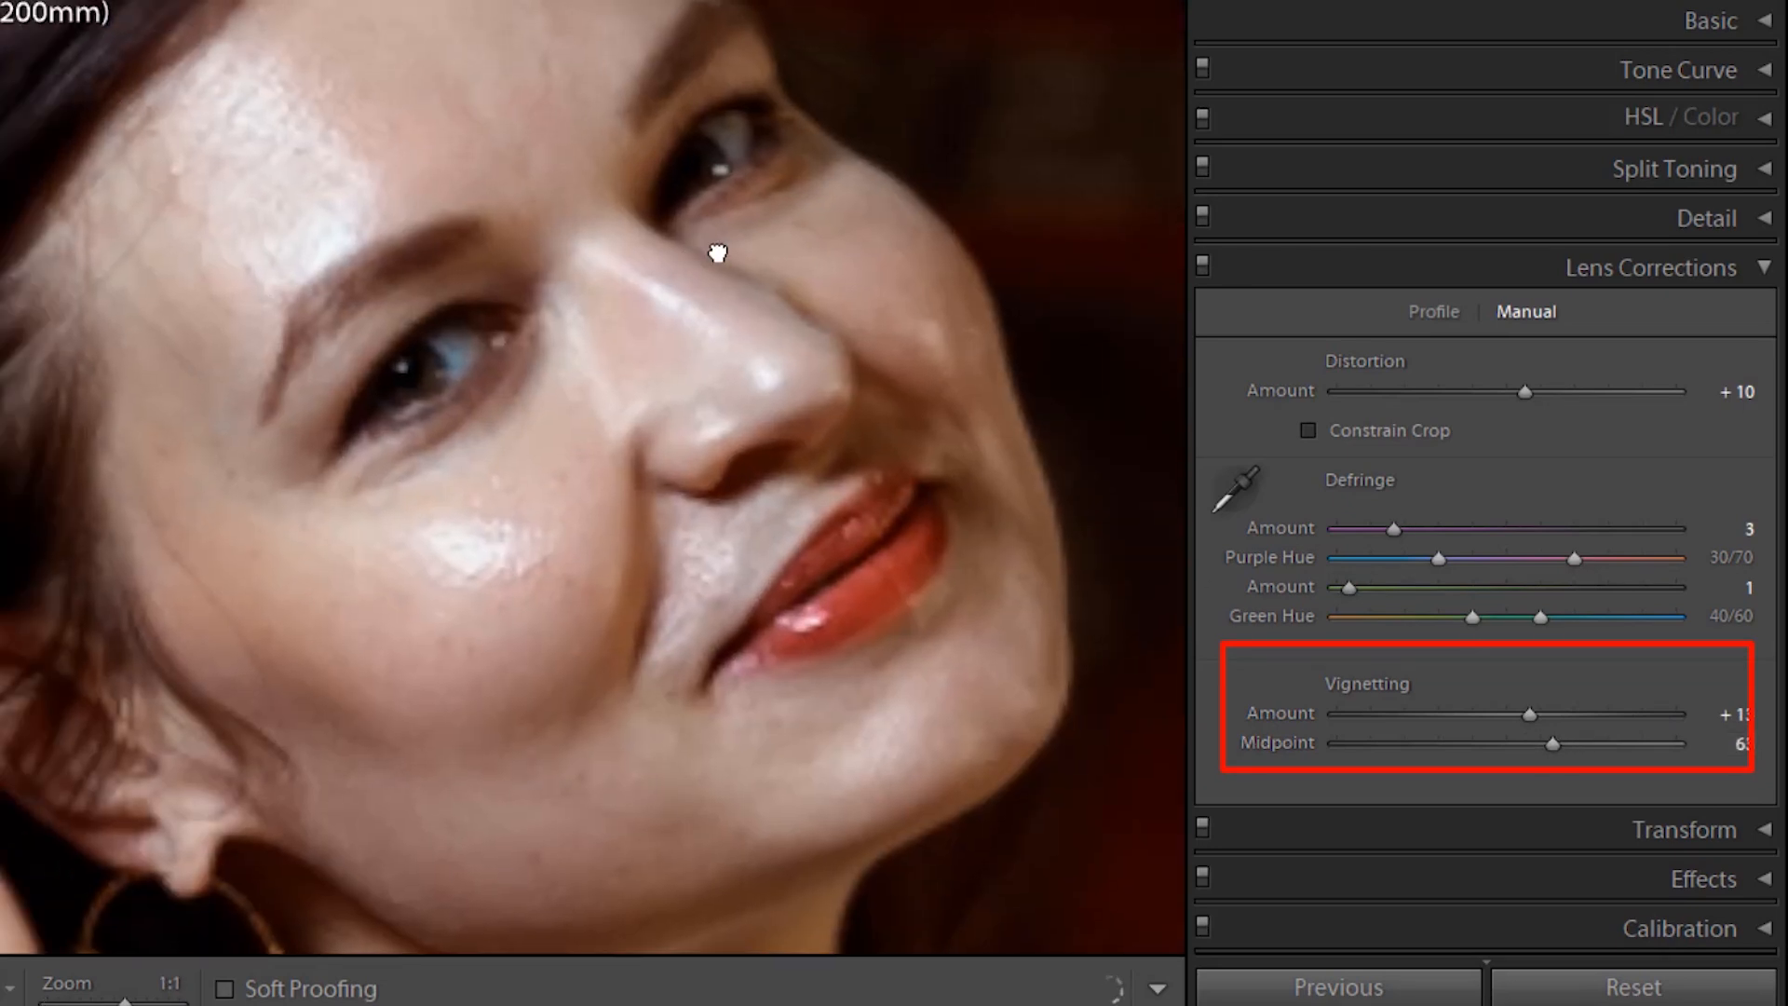
pyautogui.click(608, 197)
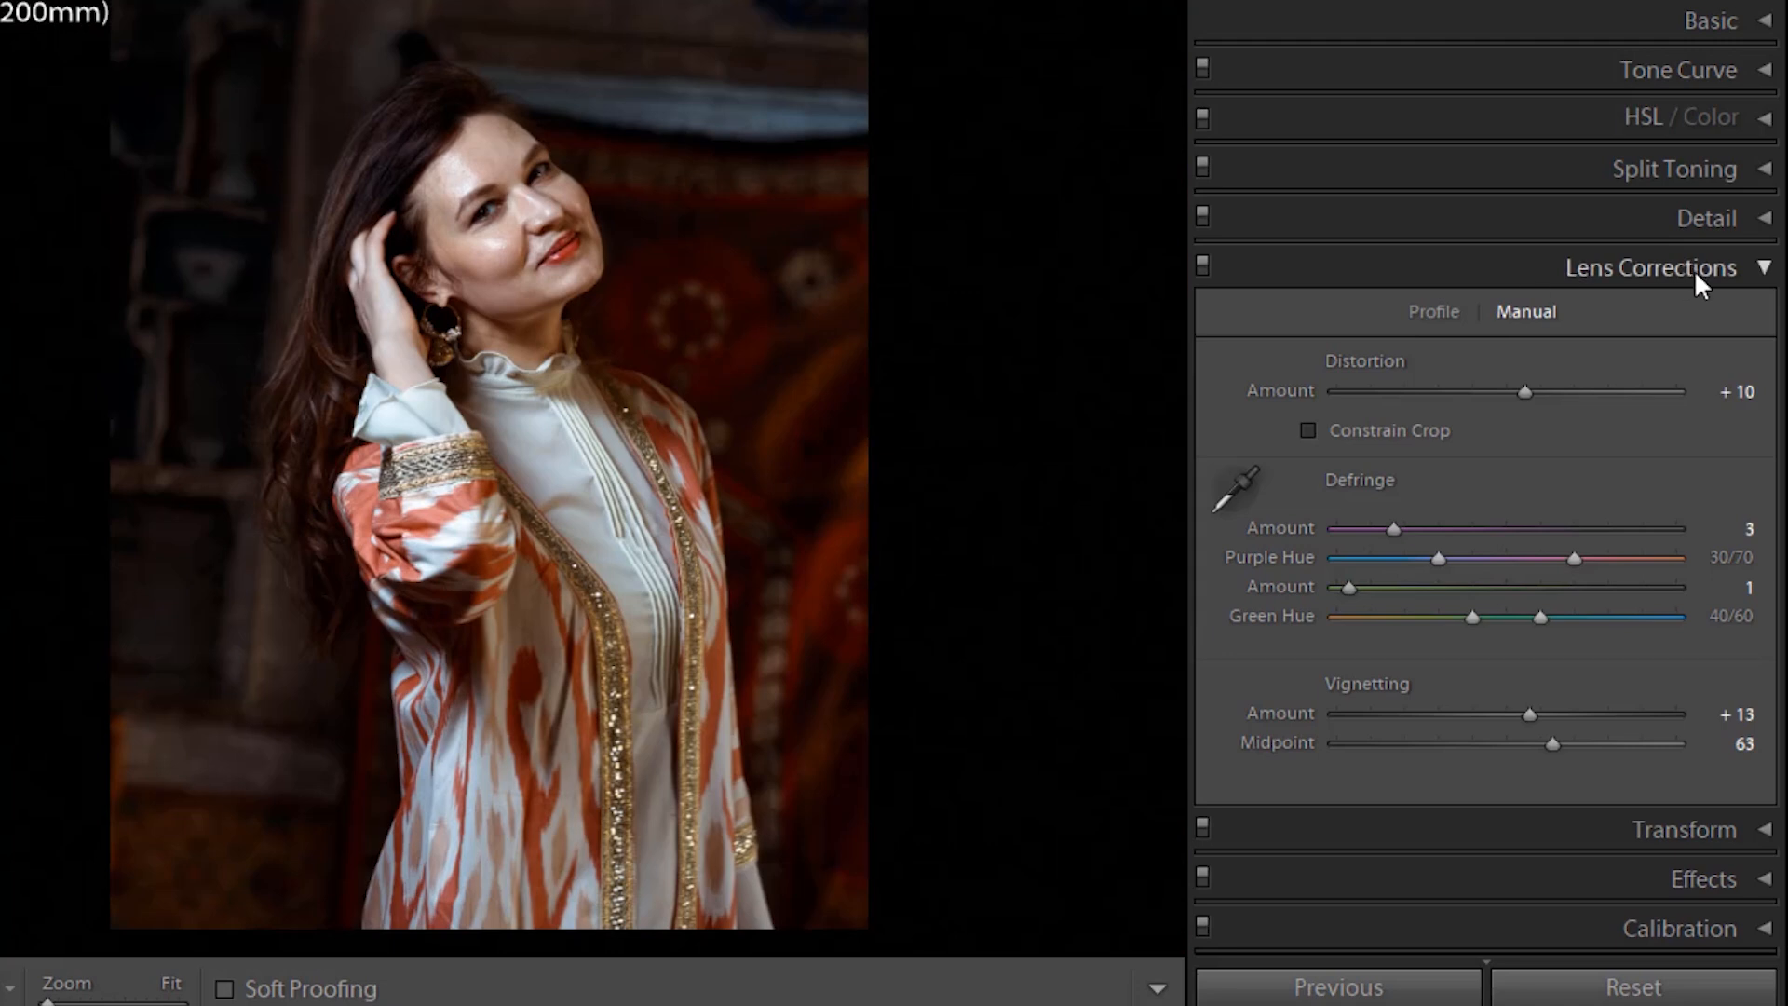
pyautogui.click(1765, 272)
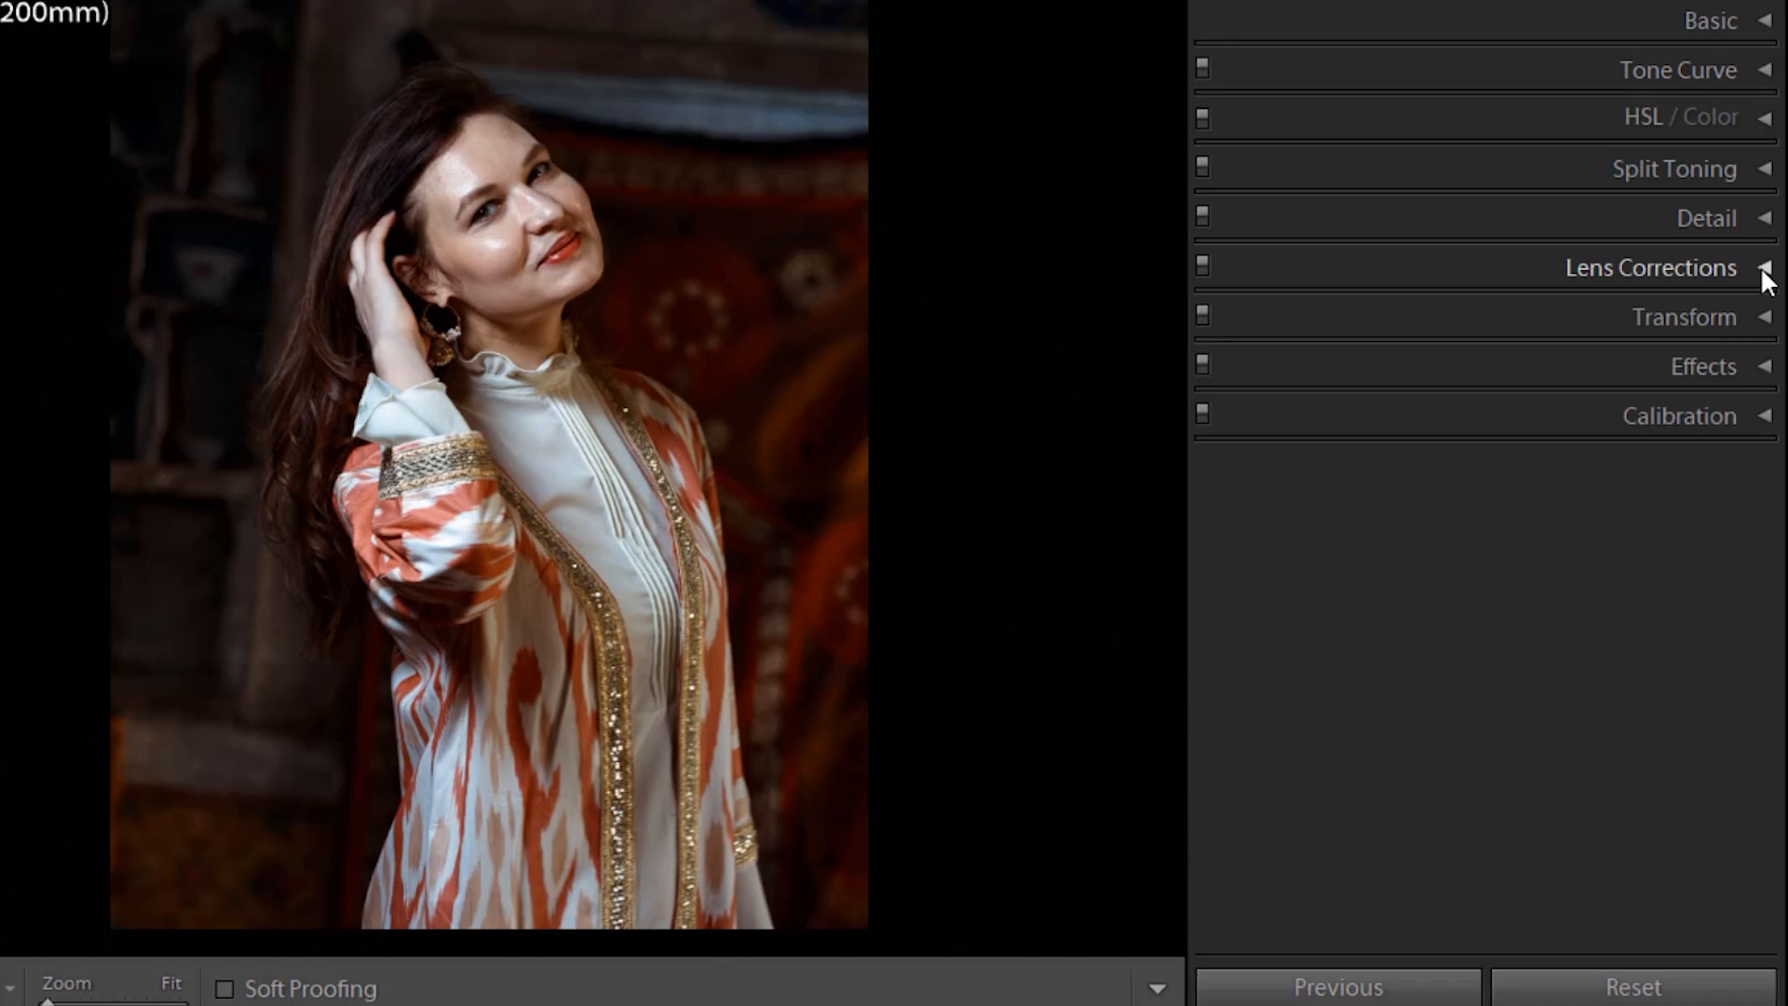
# Step: Transform the photo with rotate −5.5, aspect +16 and scale 111
pyautogui.click(1765, 318)
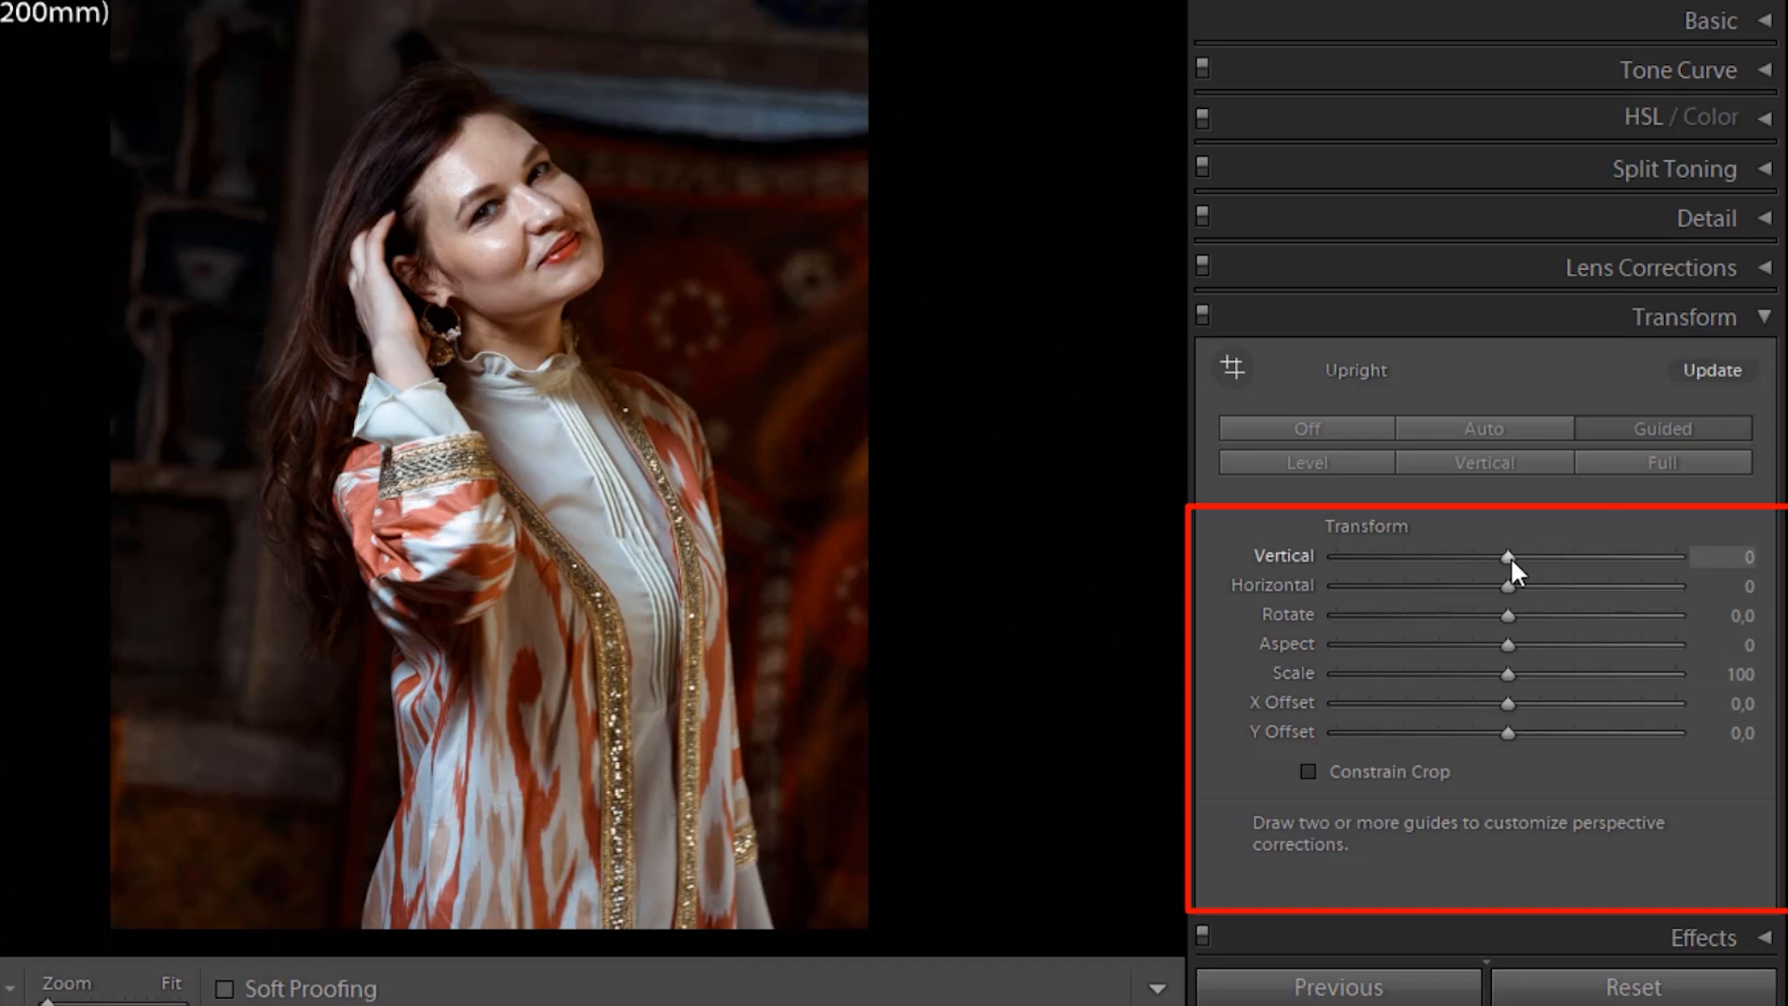
pyautogui.moveTo(1511, 557); pyautogui.dragTo(1411, 636)
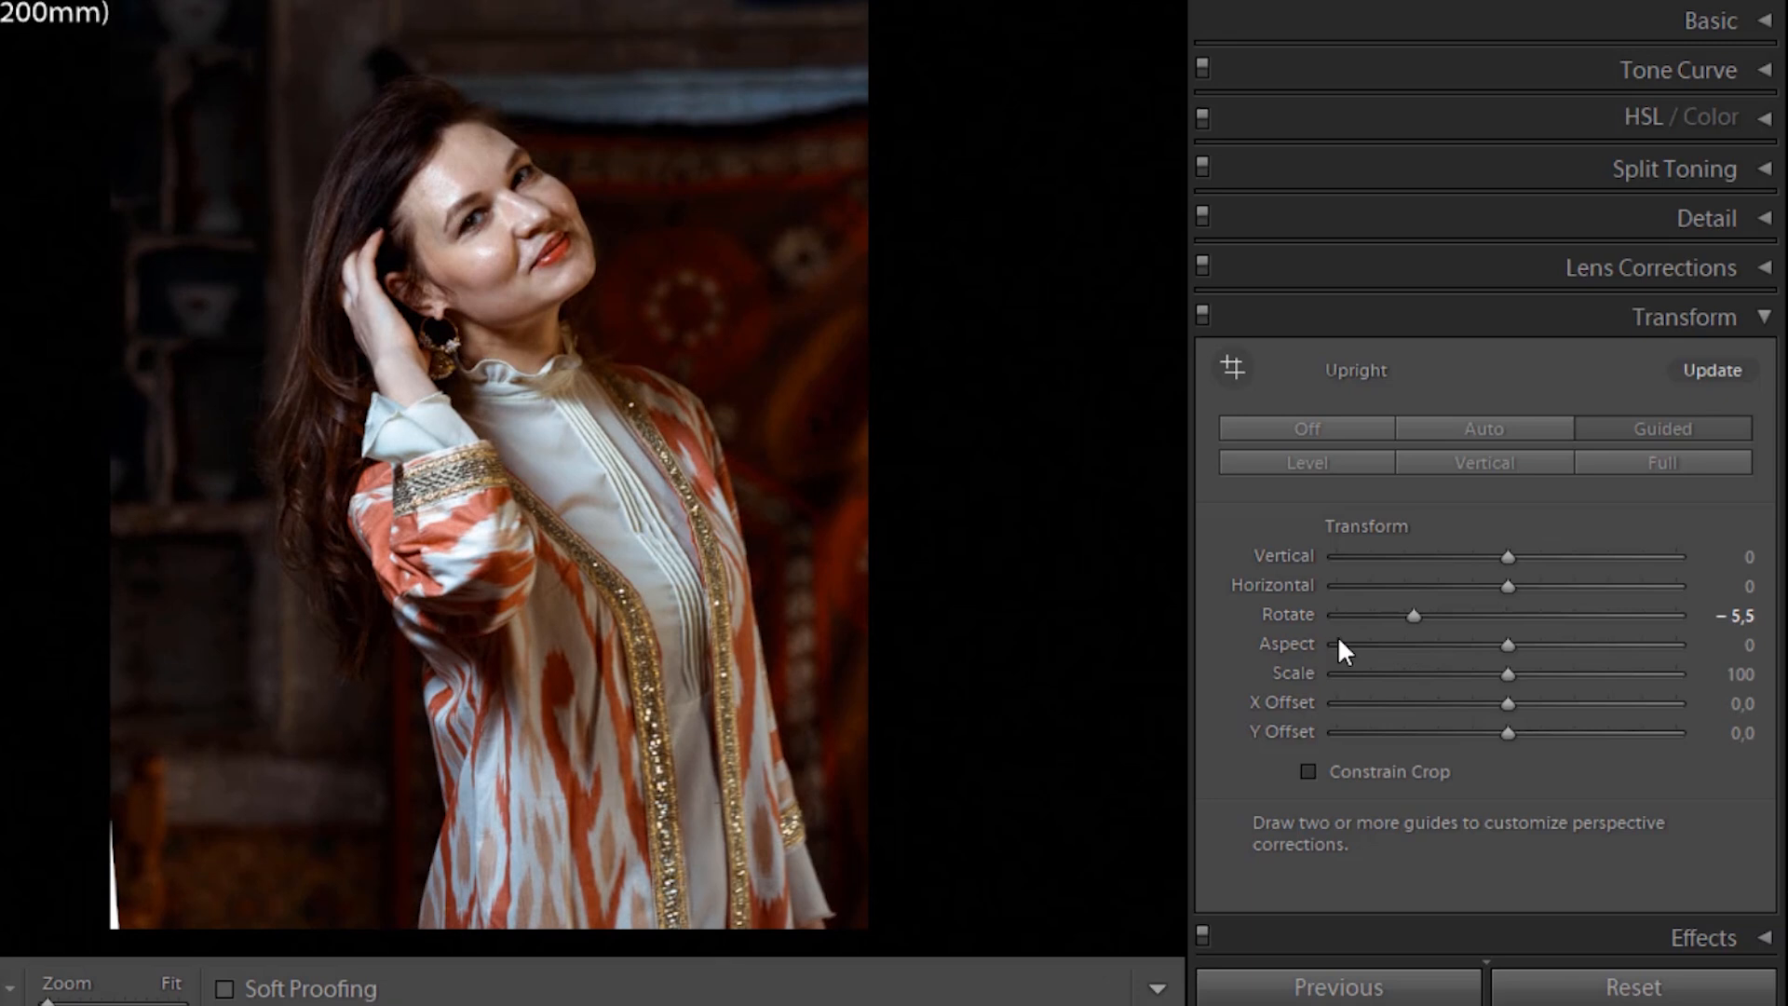
pyautogui.moveTo(1508, 644); pyautogui.dragTo(1455, 643)
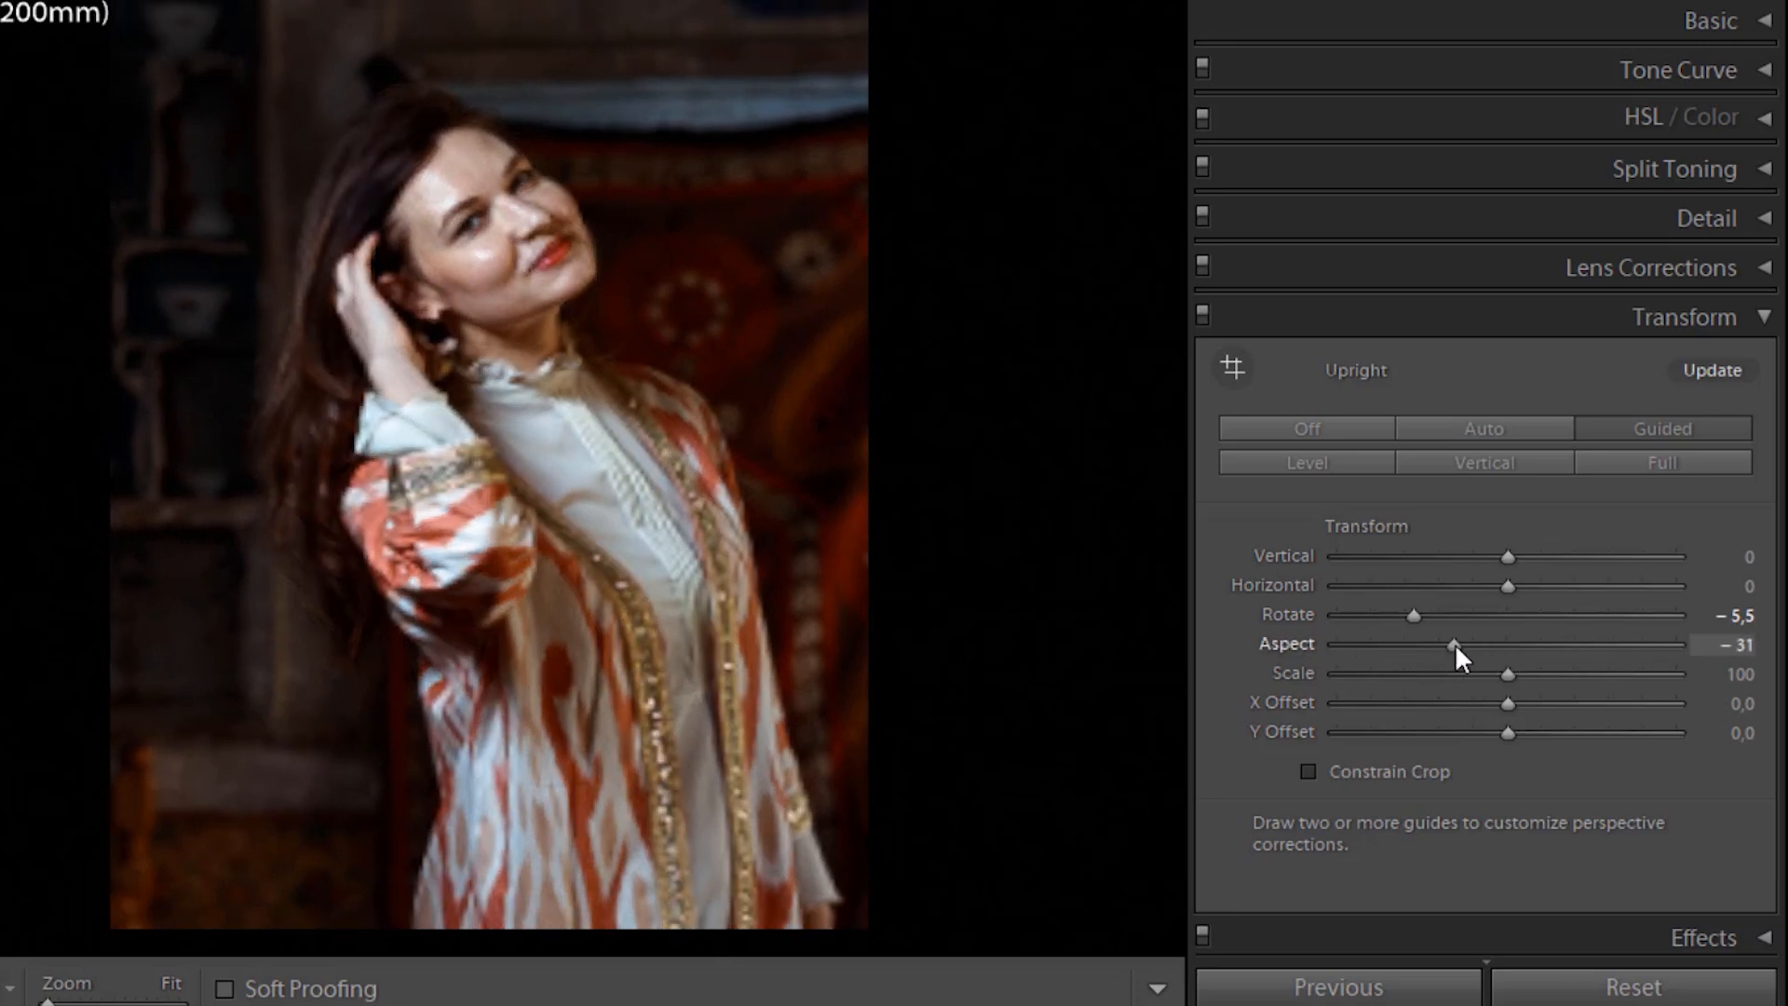
pyautogui.moveTo(1448, 643); pyautogui.dragTo(1544, 690)
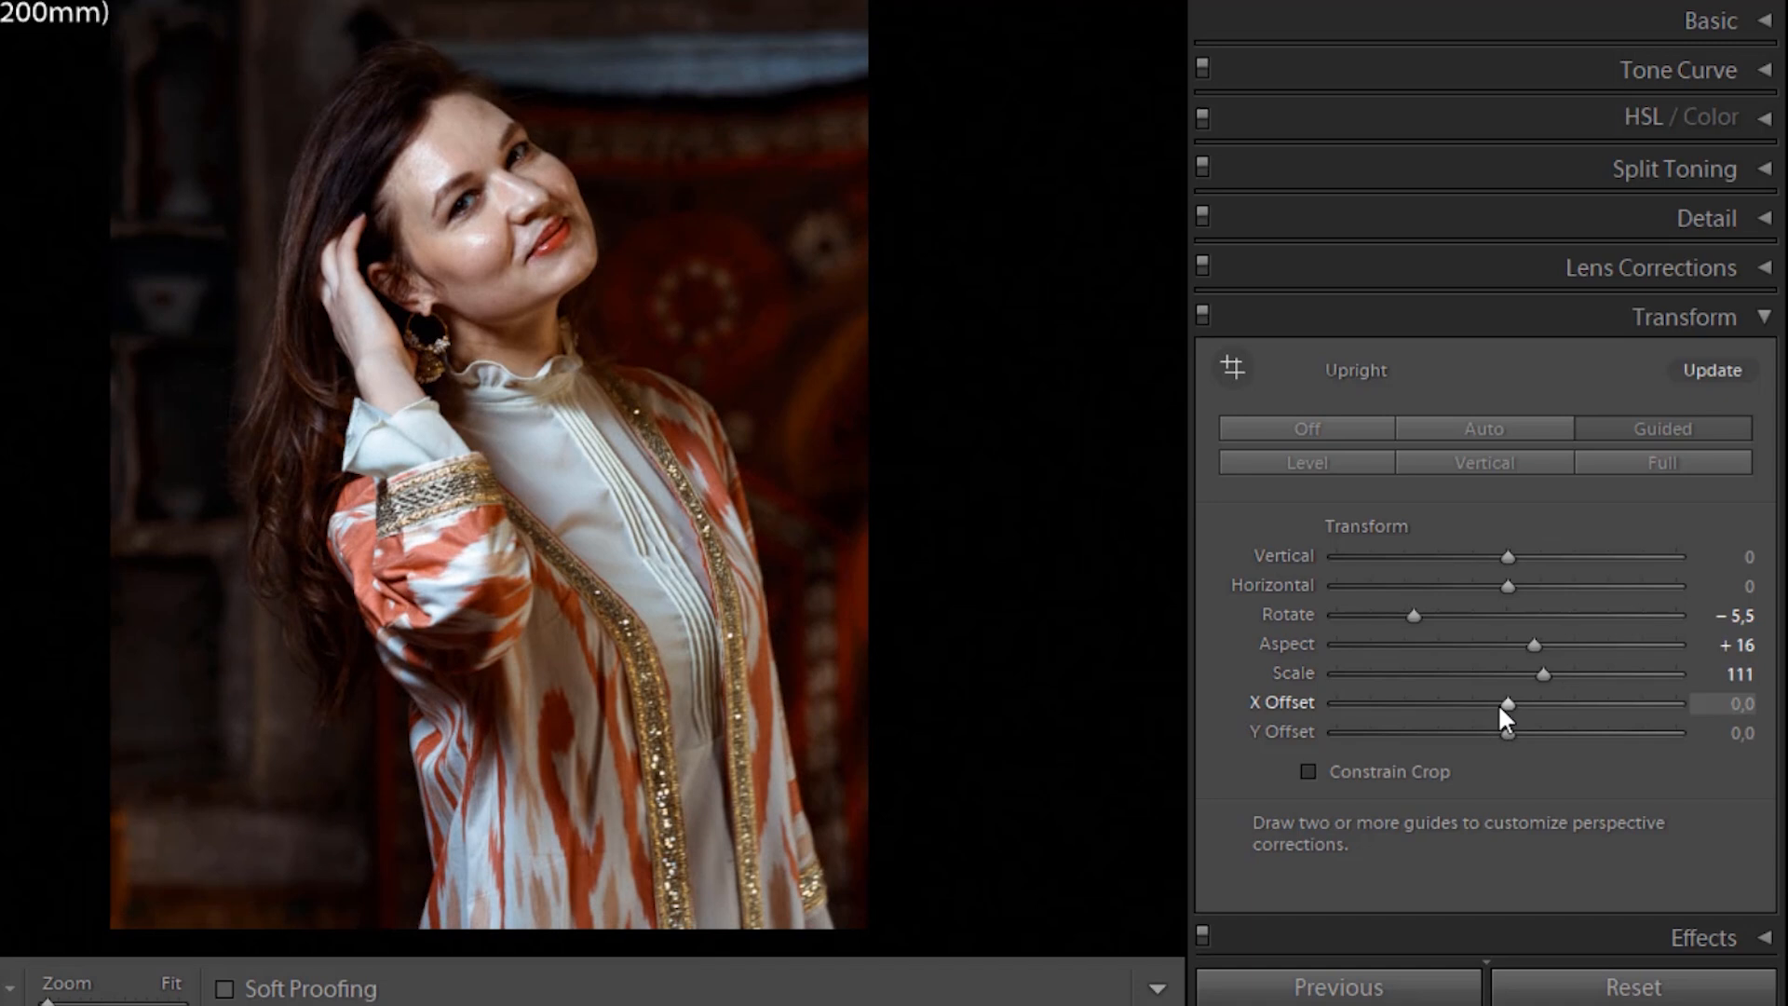
# Step: Shift the transformed photo with an X offset of −6.8 and a Y offset of +1.4
pyautogui.moveTo(1508, 705)
pyautogui.mouseDown()
pyautogui.moveTo(1563, 715)
pyautogui.moveTo(1444, 711)
pyautogui.moveTo(1494, 705)
pyautogui.mouseUp()
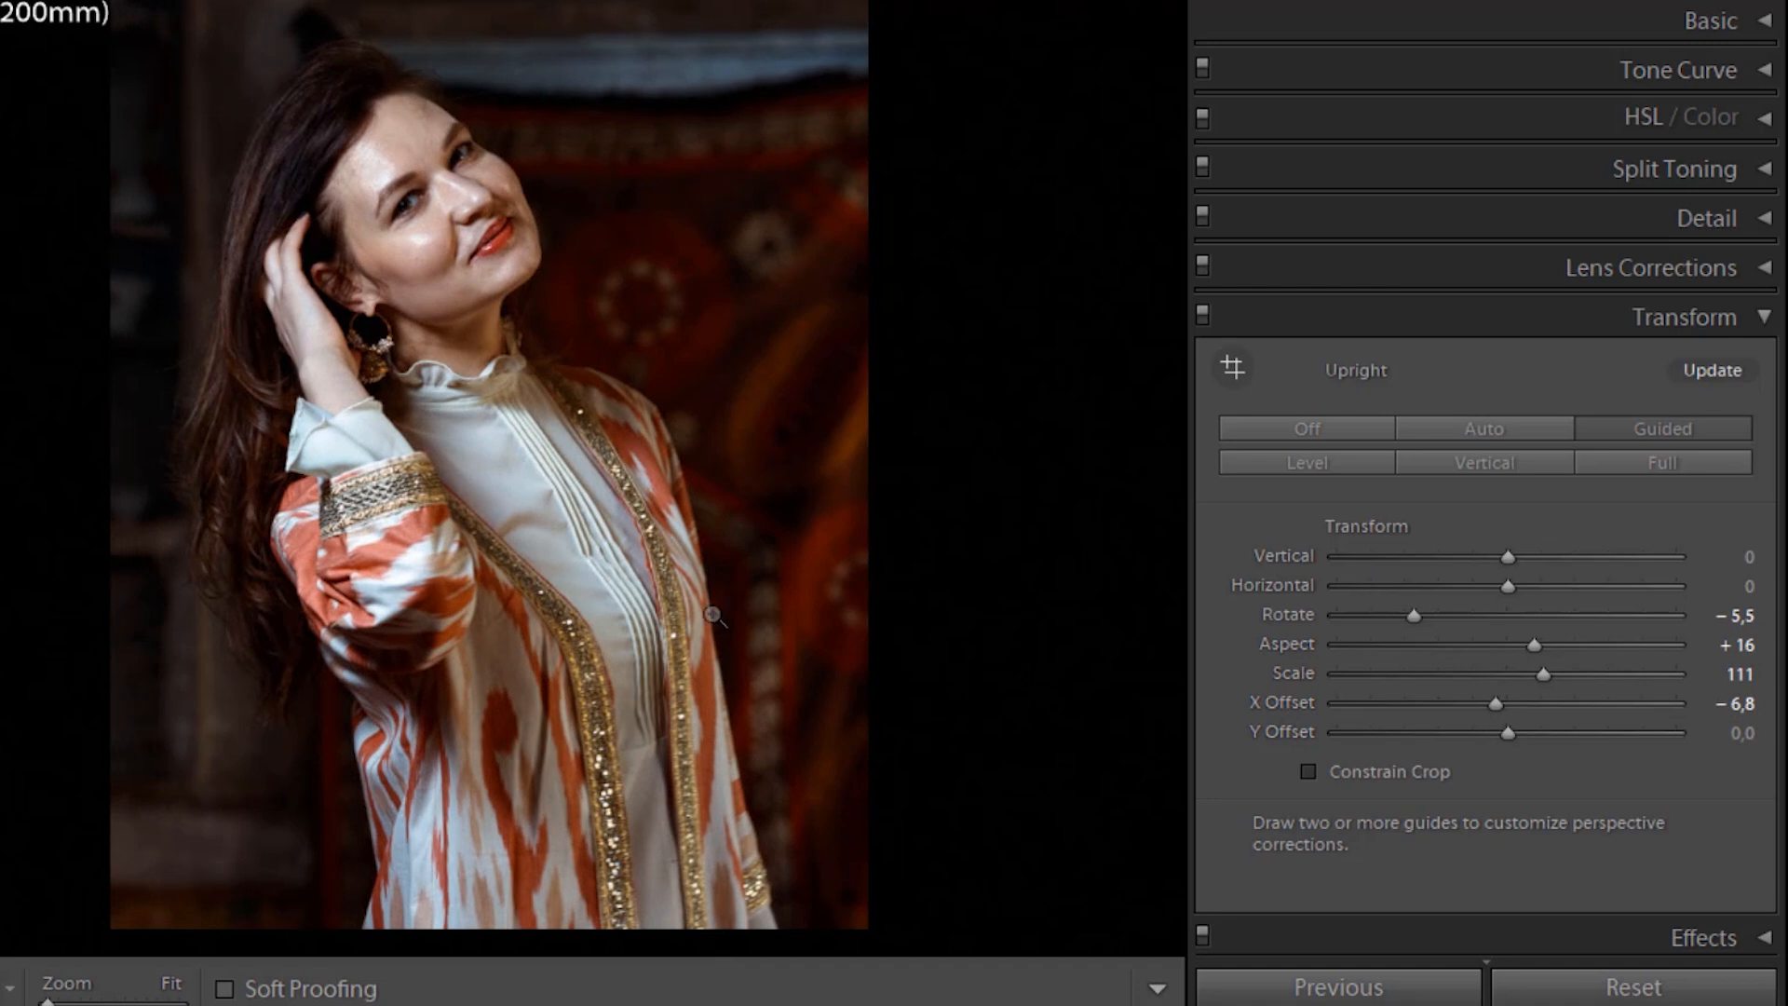
pyautogui.moveTo(1508, 734)
pyautogui.mouseDown()
pyautogui.moveTo(1474, 743)
pyautogui.moveTo(1530, 750)
pyautogui.moveTo(1512, 753)
pyautogui.mouseUp()
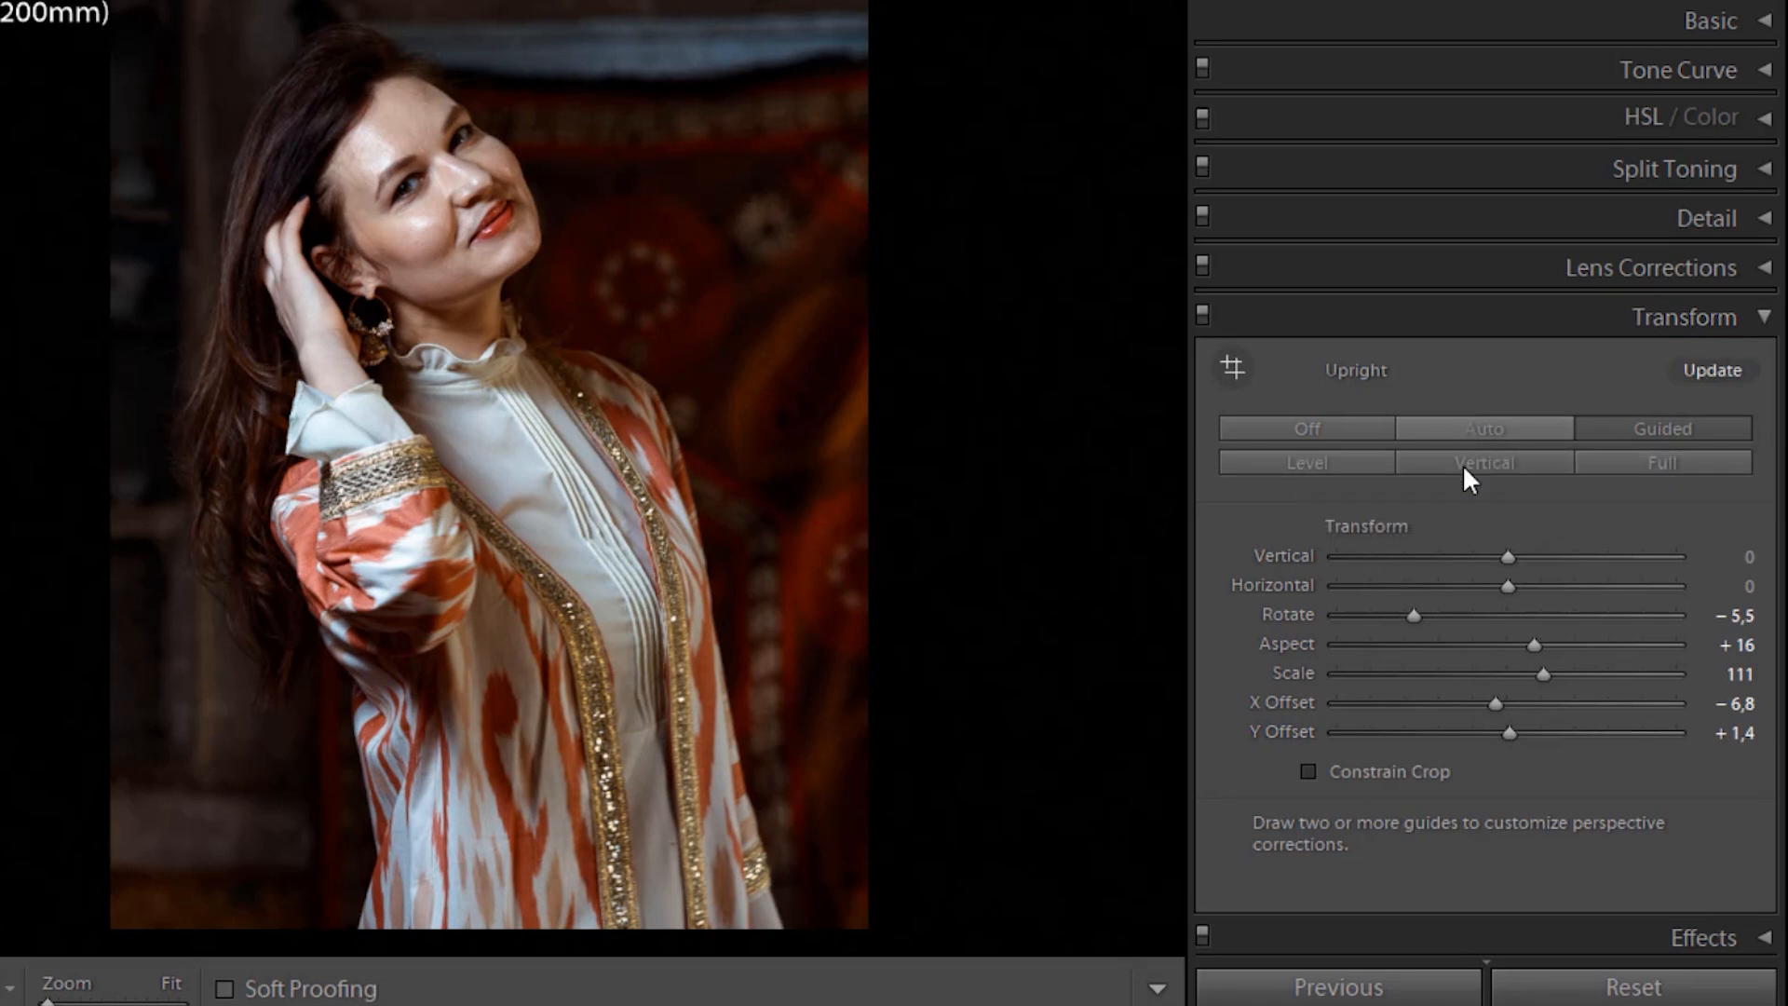
pyautogui.click(1761, 316)
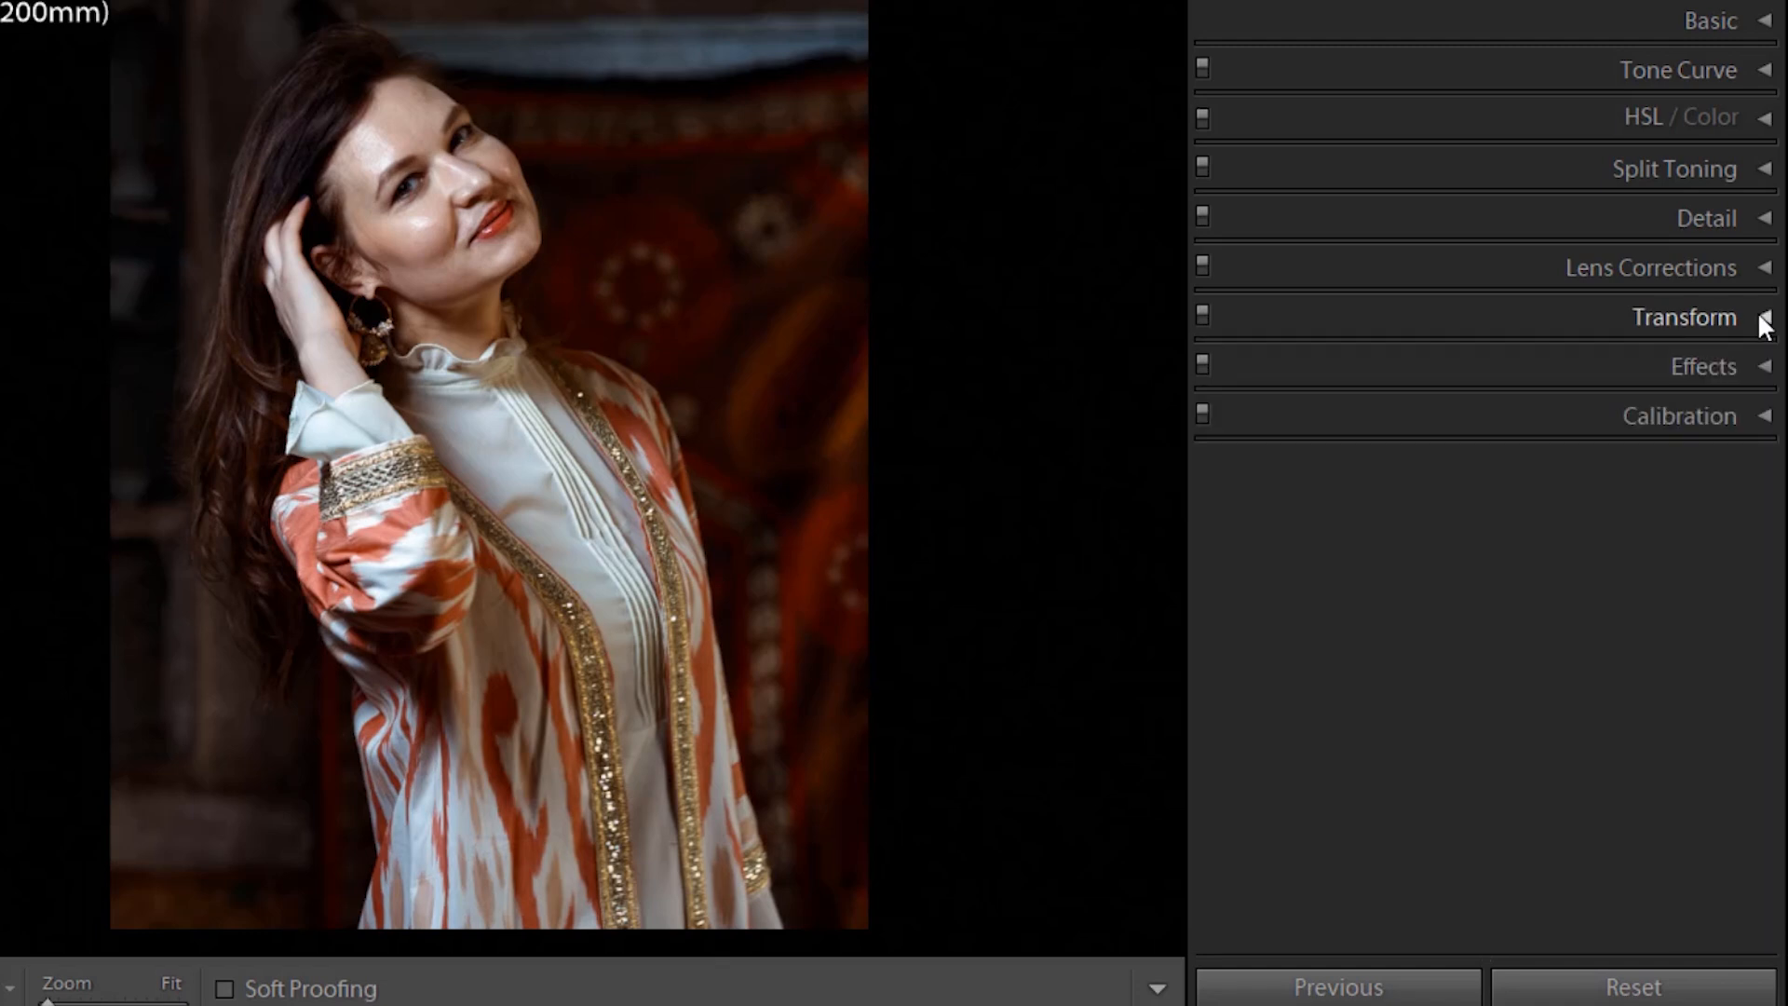
# Step: Set post-crop vignetting to amount −14, midpoint 52 and roundness +14, and change the canvas background to light gray
pyautogui.click(1763, 367)
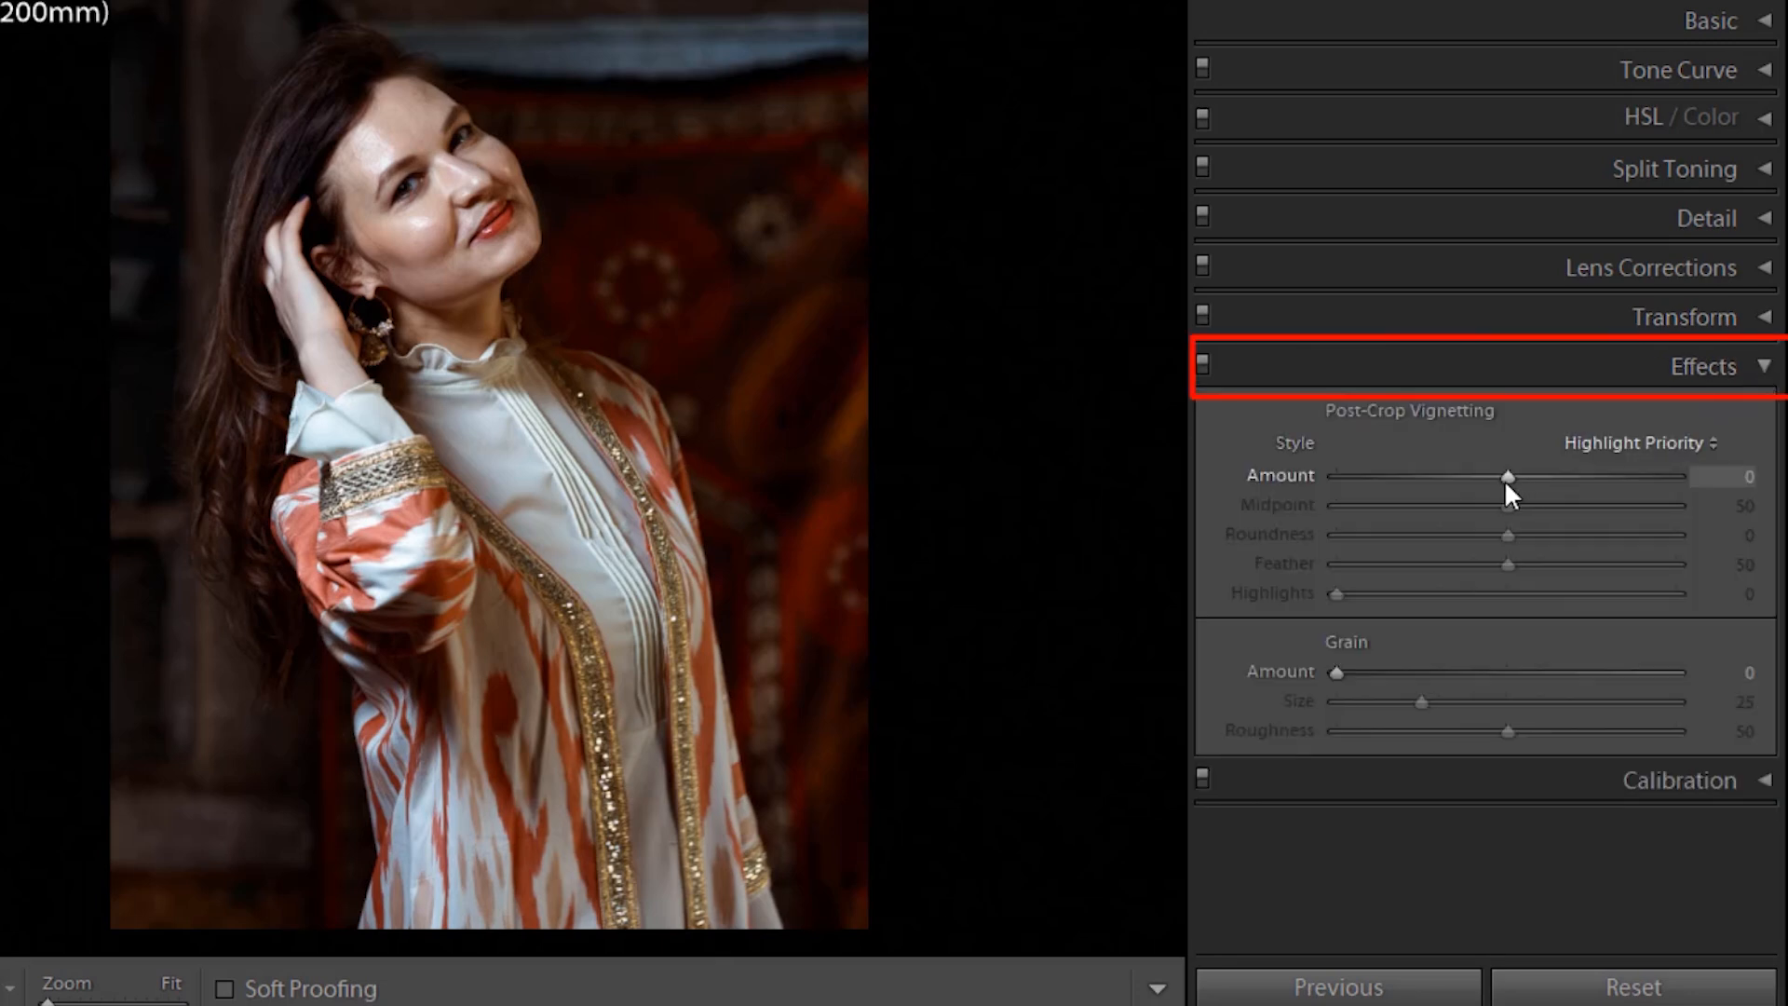
pyautogui.moveTo(1508, 477); pyautogui.dragTo(1450, 479)
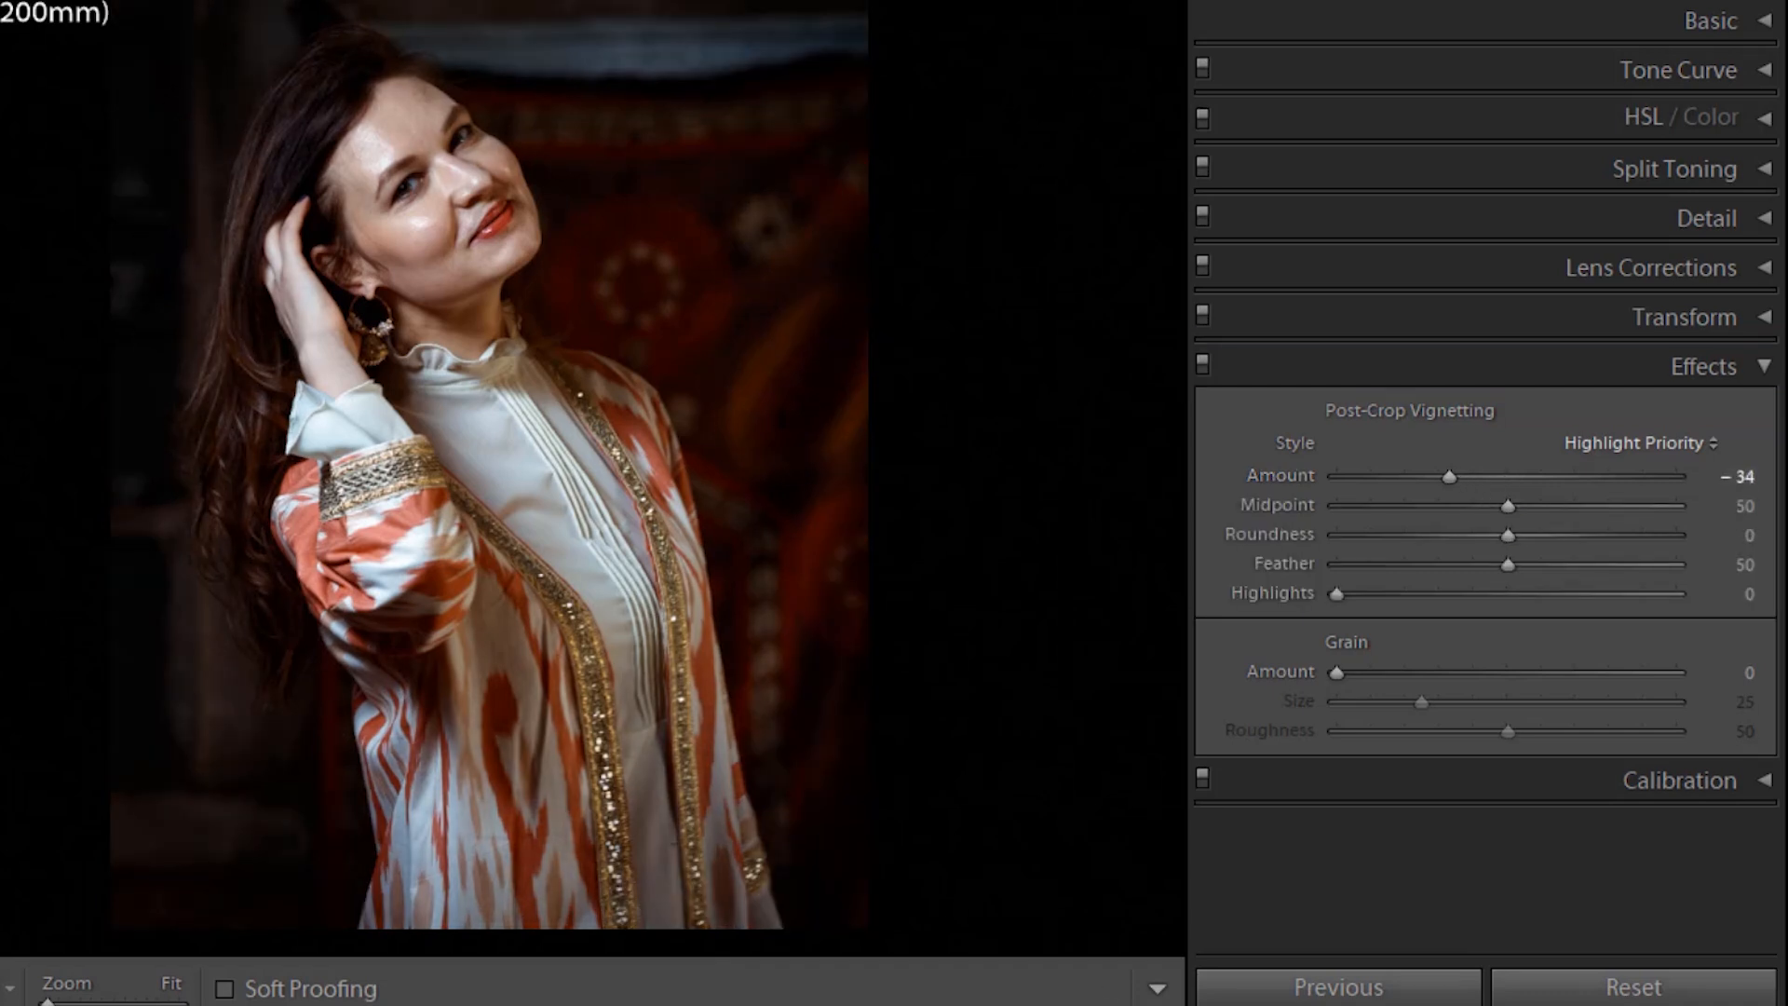
pyautogui.rightClick(0, 194)
pyautogui.click(18, 281)
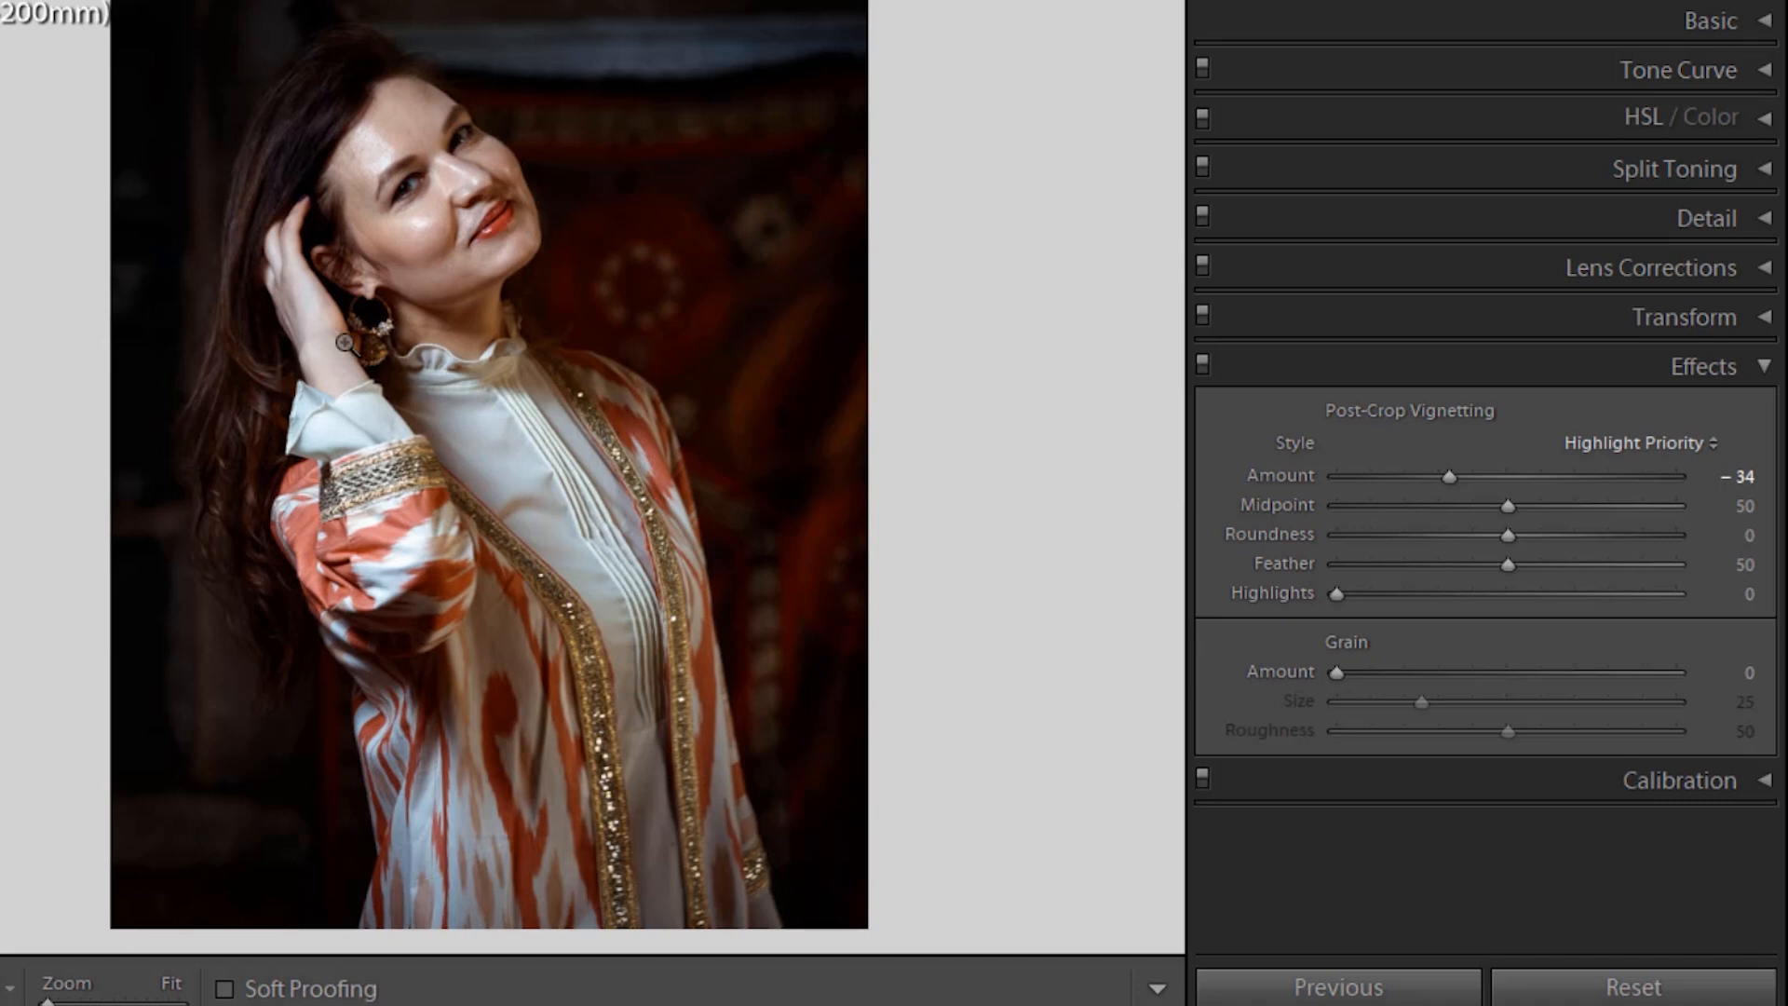
pyautogui.moveTo(1450, 478); pyautogui.dragTo(1535, 561)
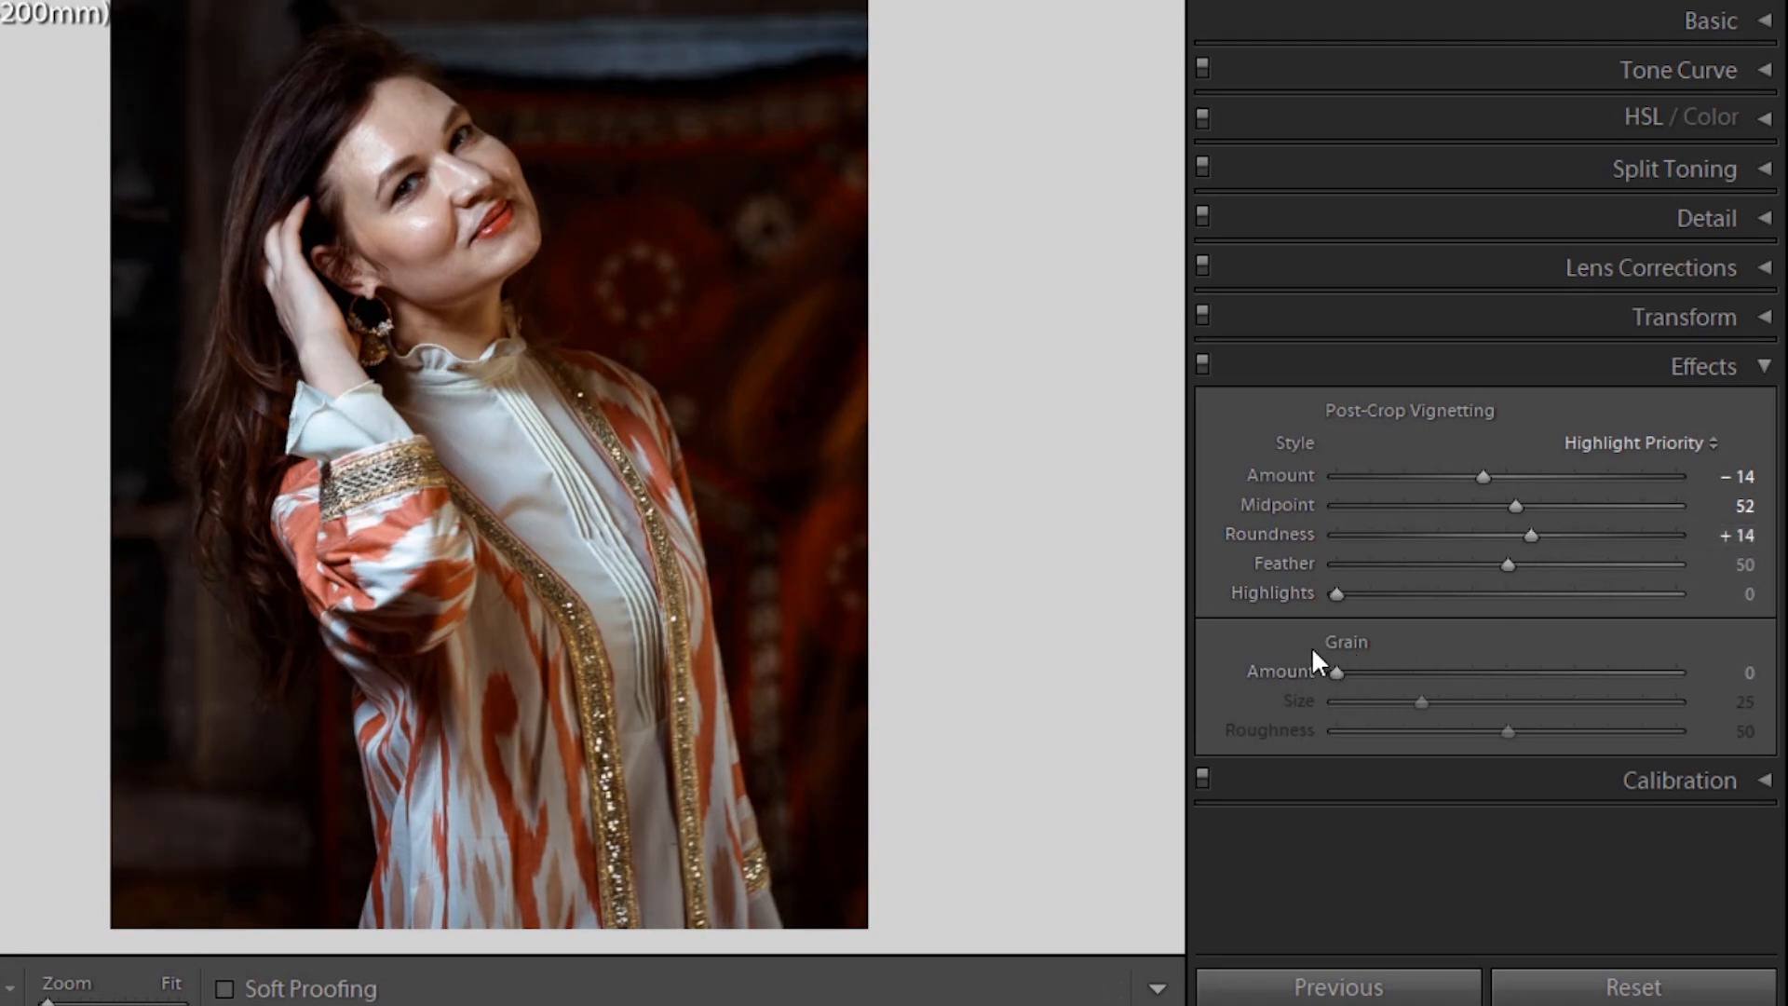
# Step: Try a grain amount of 44, checking the face at 1:1 zoom, and return the grain amount to 0
pyautogui.moveTo(1338, 674); pyautogui.dragTo(1486, 676)
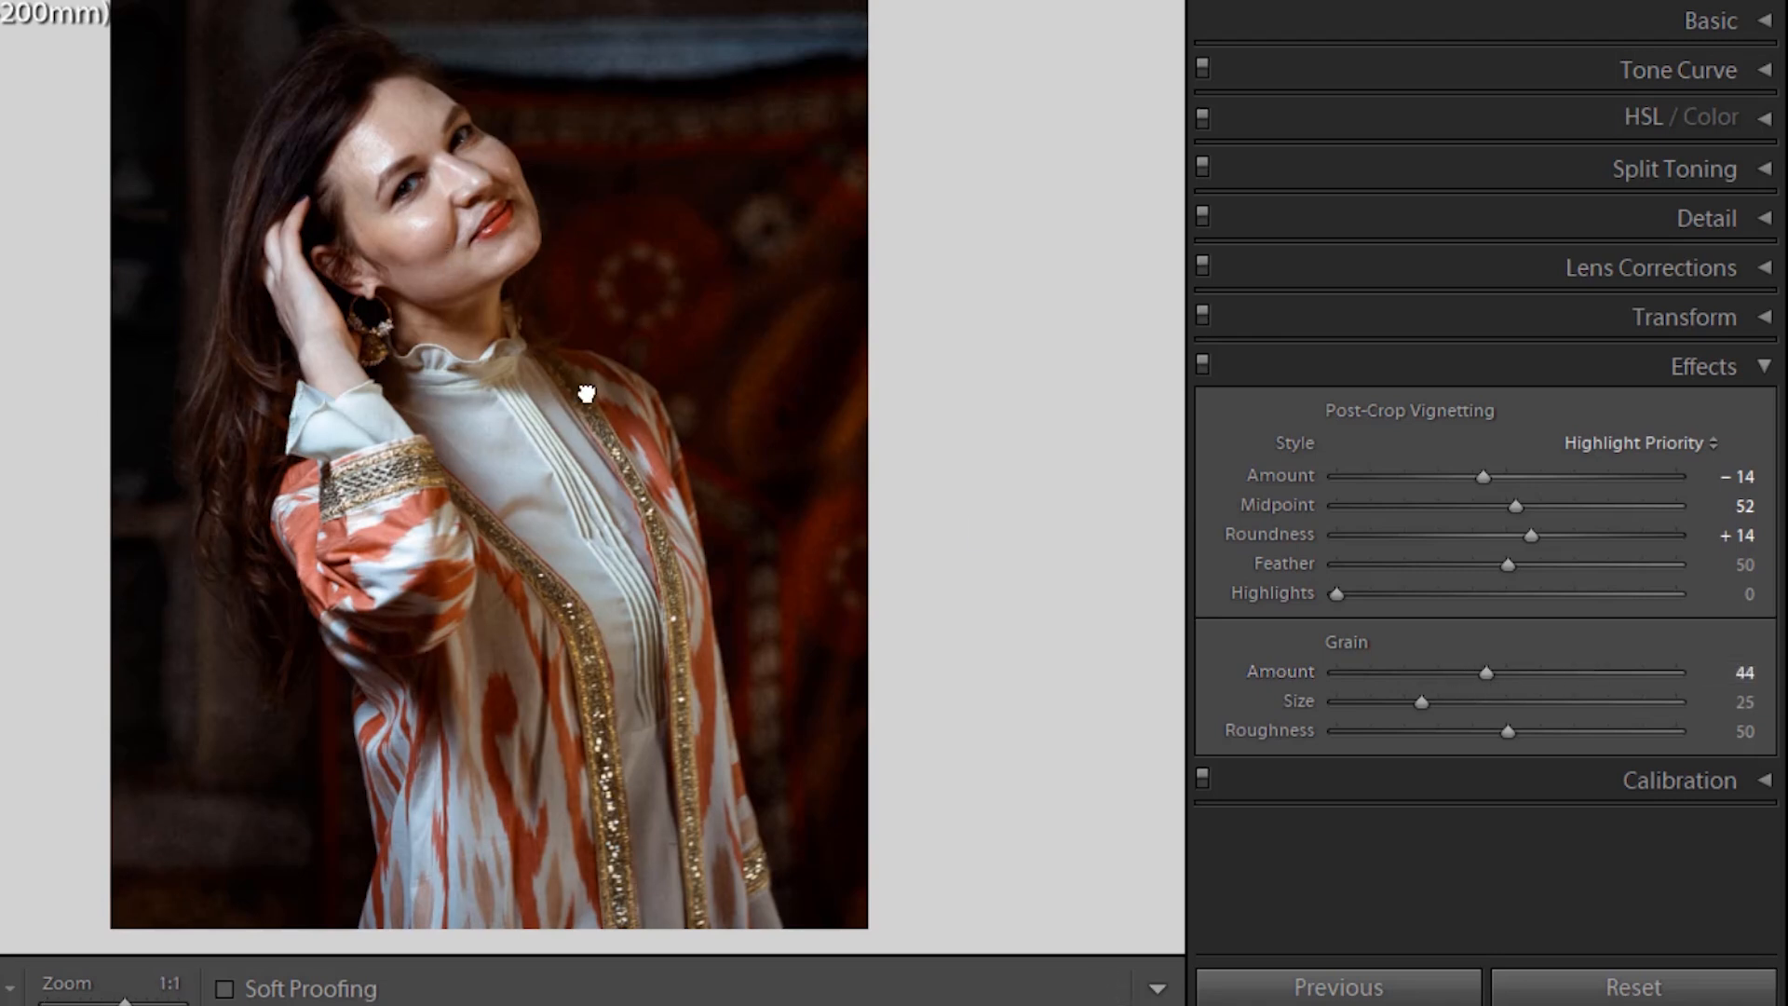
pyautogui.click(688, 473)
pyautogui.moveTo(693, 479); pyautogui.dragTo(182, 317)
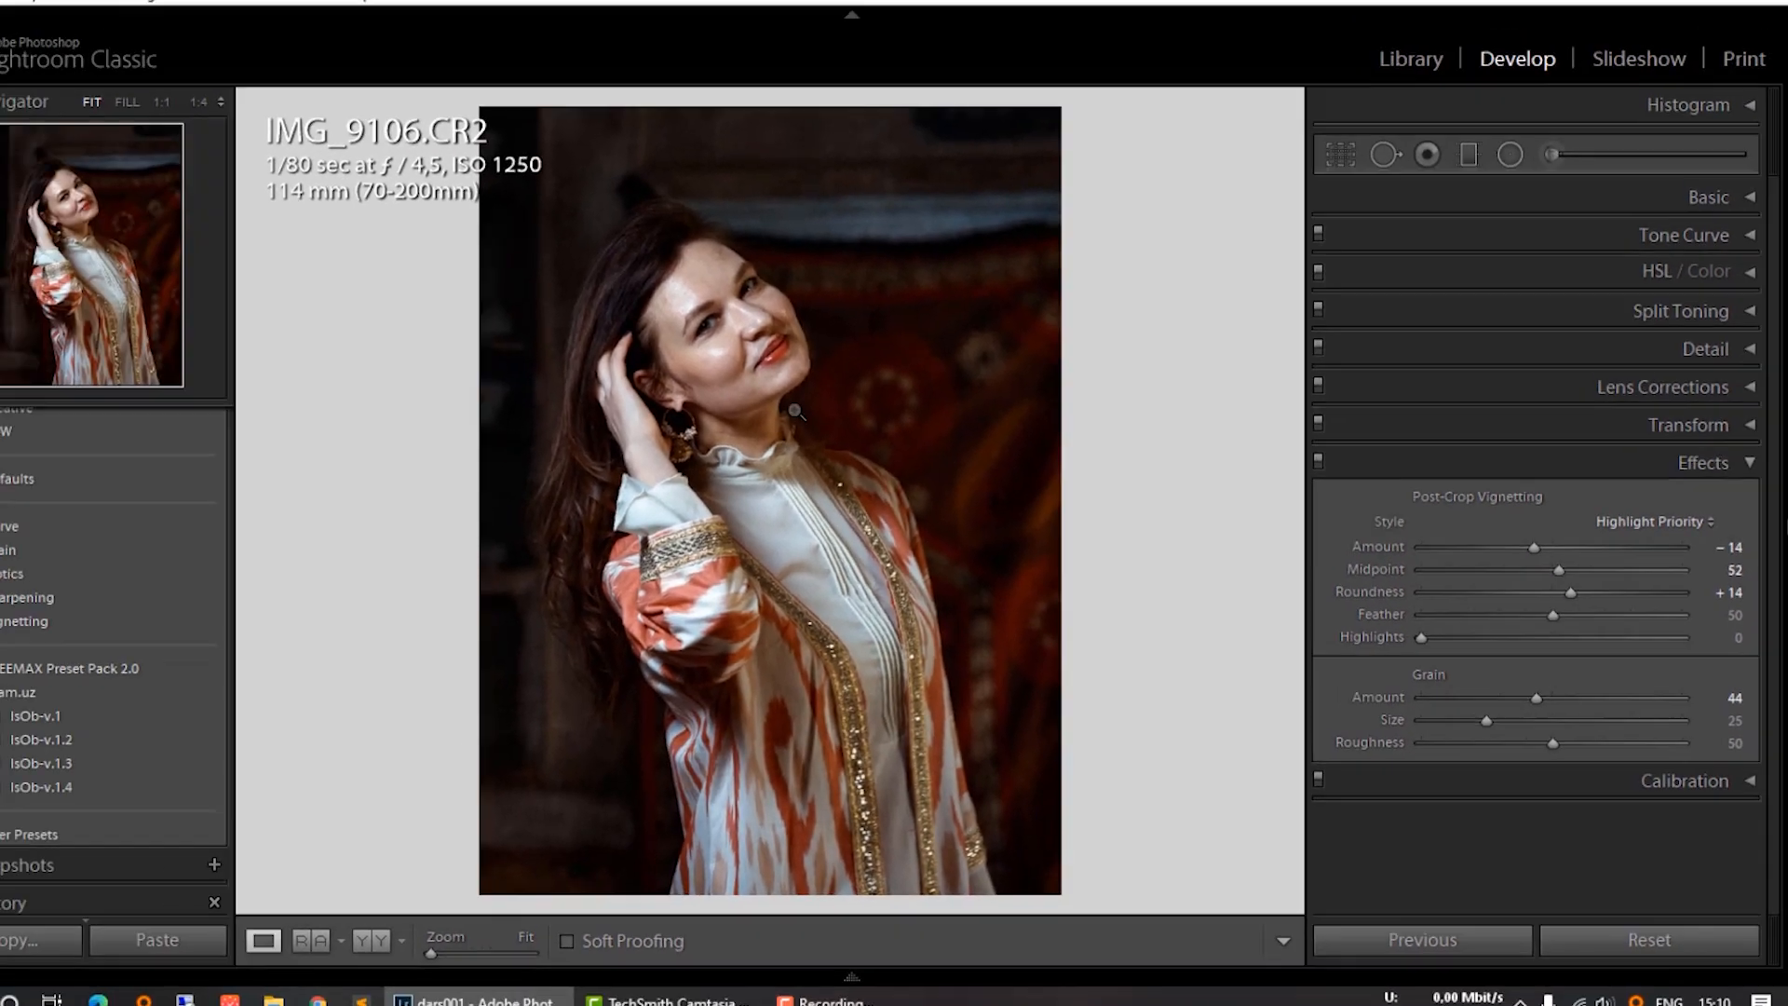
pyautogui.click(795, 410)
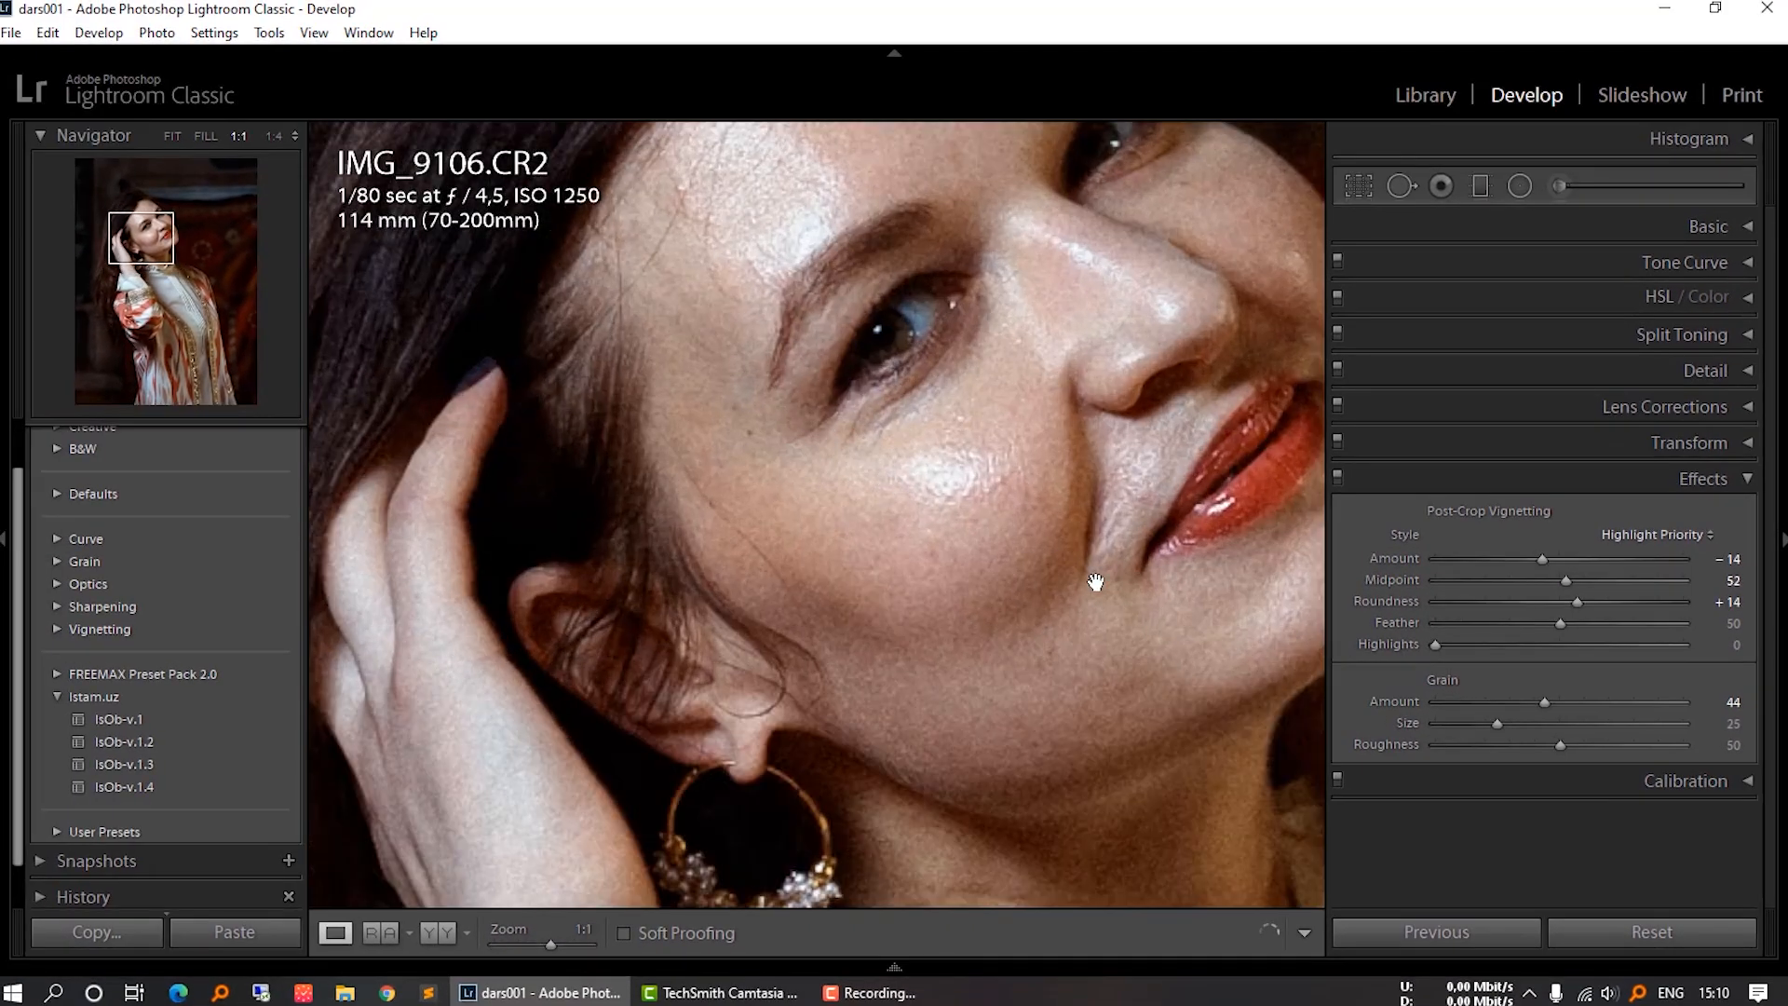
pyautogui.moveTo(1544, 701); pyautogui.dragTo(1406, 706)
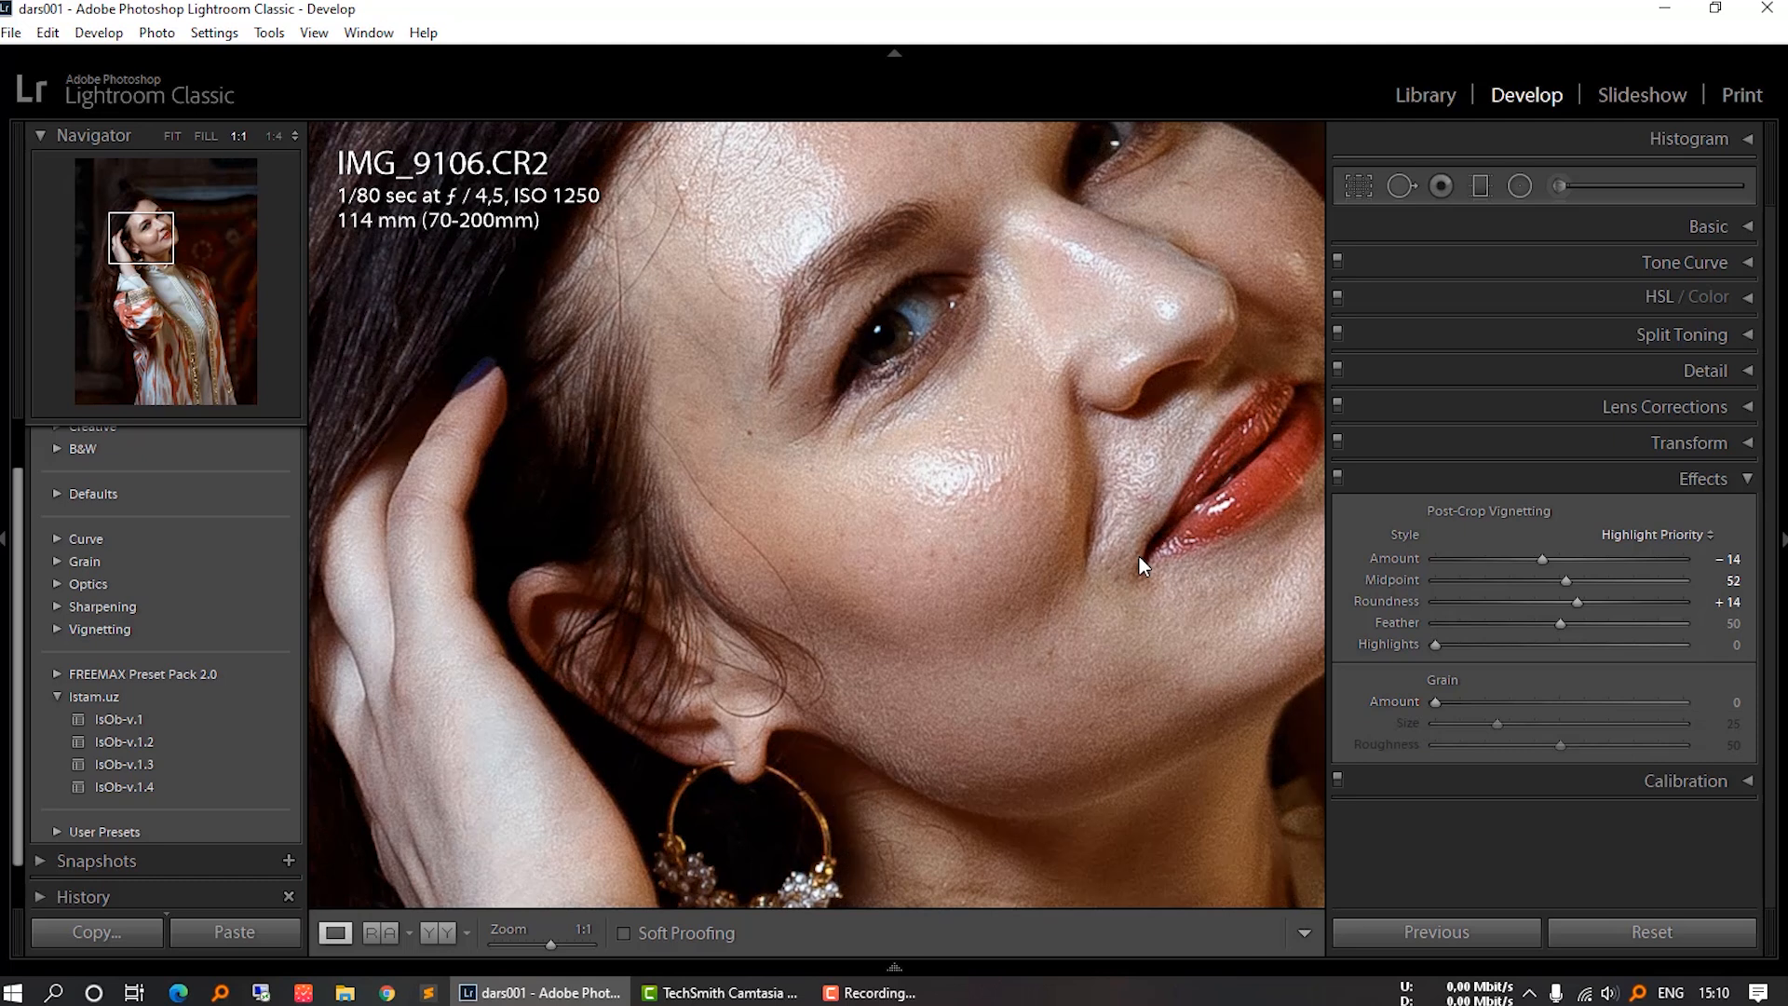
# Step: Compare the face before and after the edits in a side-by-side view
pyautogui.press('y')
pyautogui.moveTo(1135, 535); pyautogui.dragTo(787, 524)
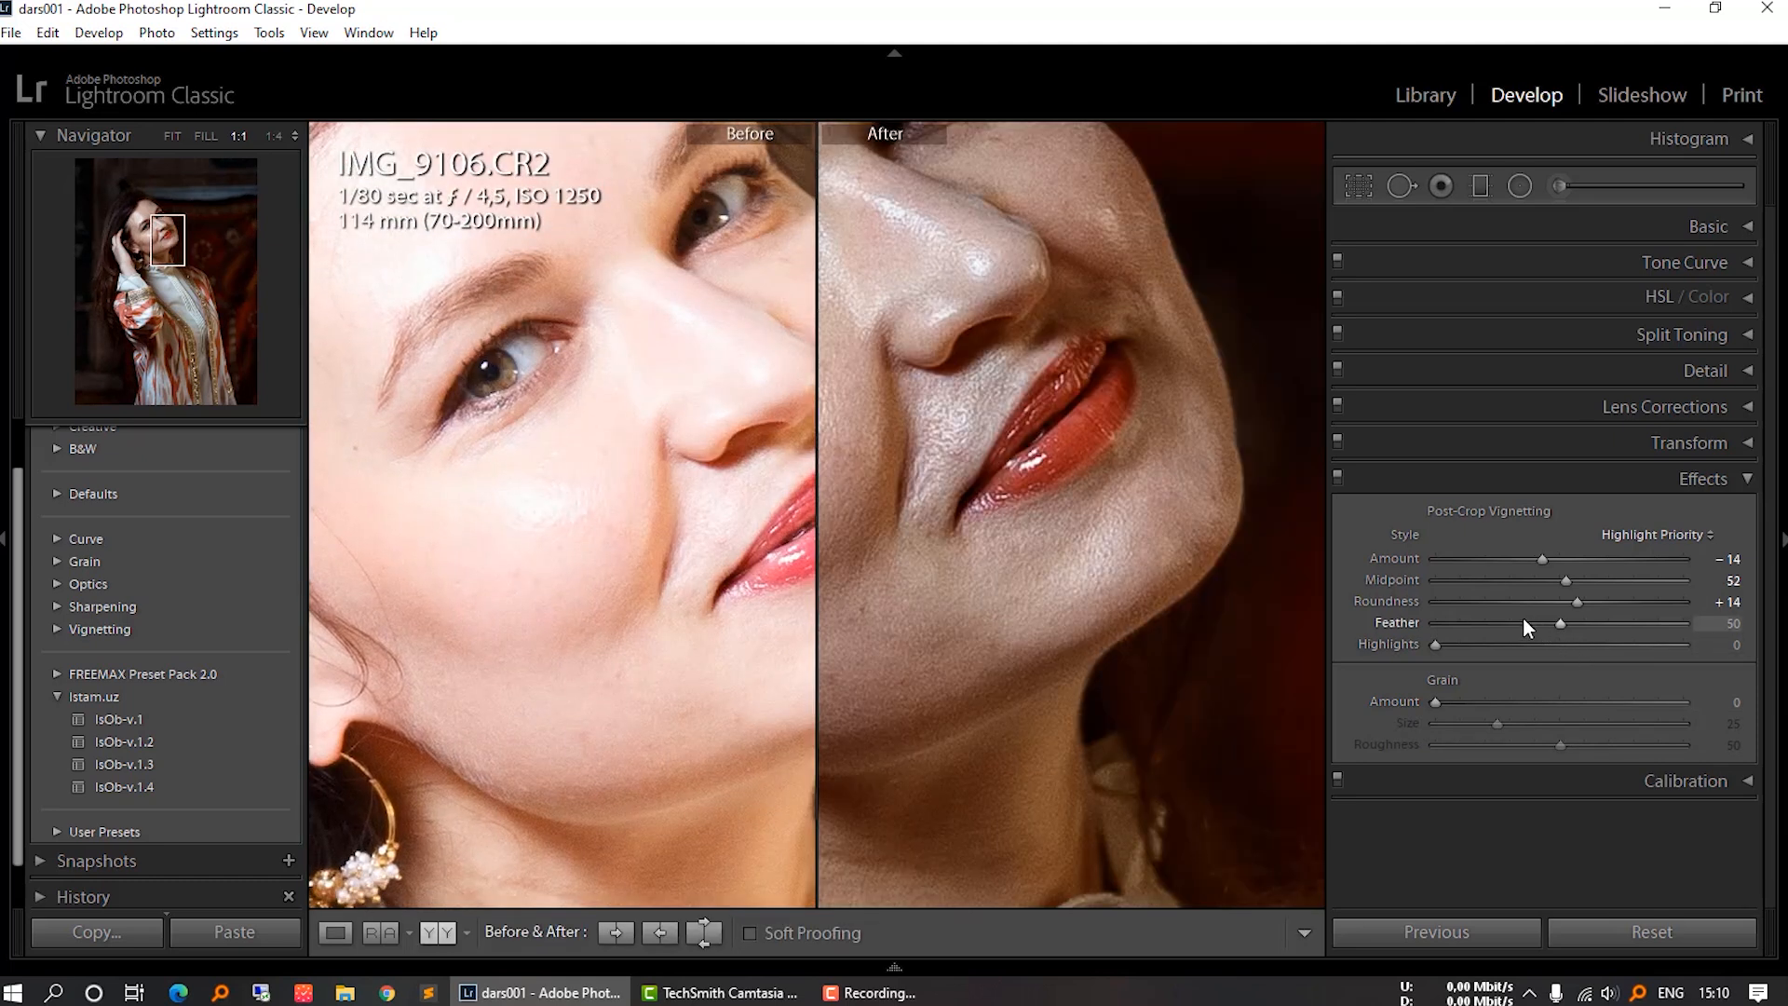
# Step: Set the grain amount to 24, check the face at 1:1 in the single-photo view, and lower the grain to 20
pyautogui.moveTo(1078, 467); pyautogui.dragTo(1282, 648)
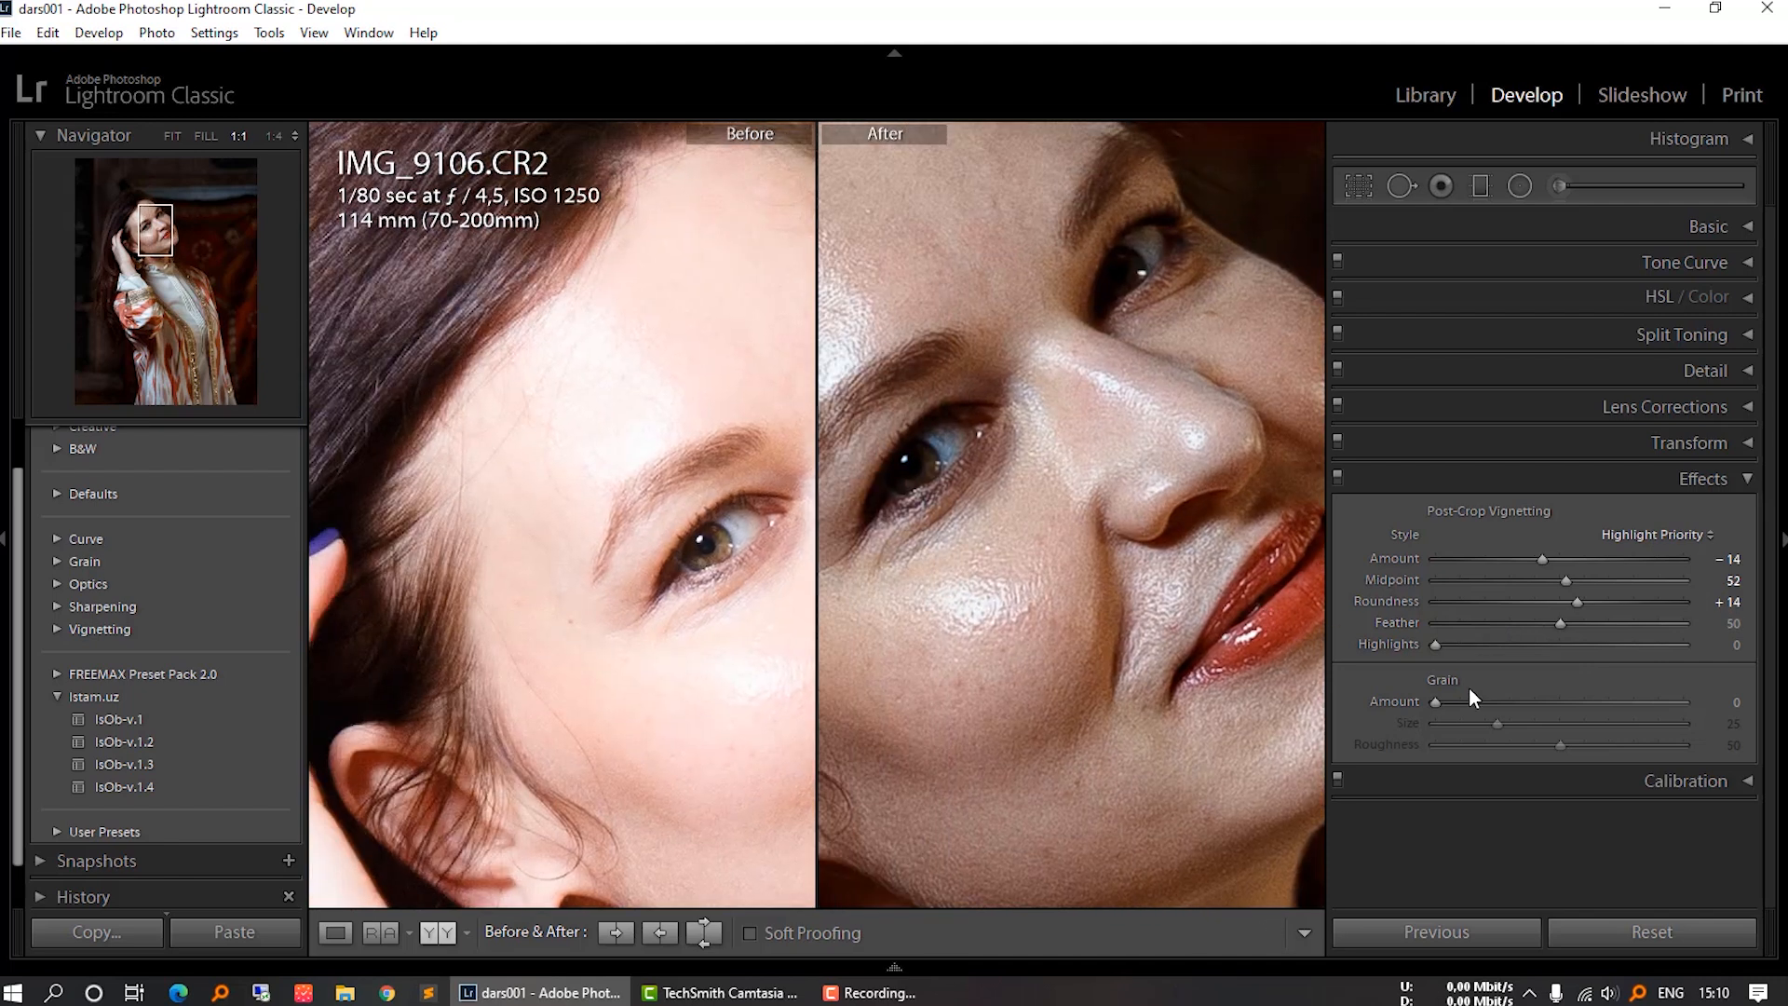
pyautogui.moveTo(1439, 702); pyautogui.dragTo(1493, 706)
pyautogui.press('y')
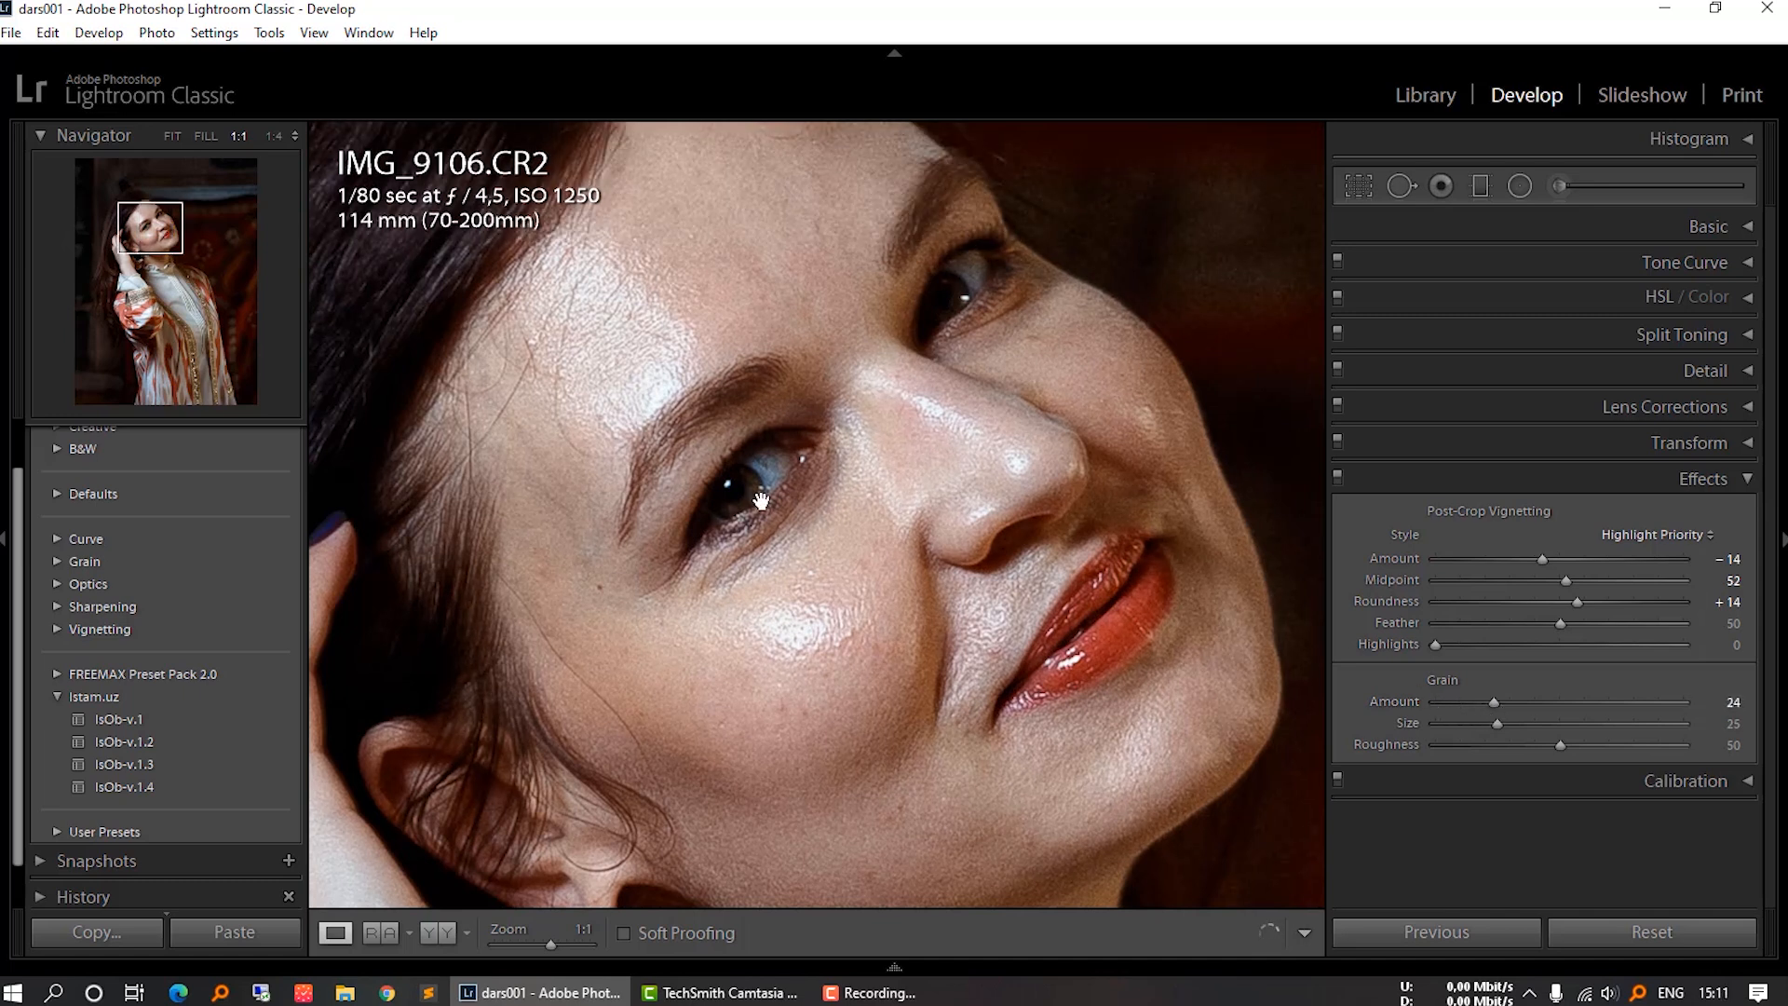
pyautogui.click(776, 353)
pyautogui.click(776, 353)
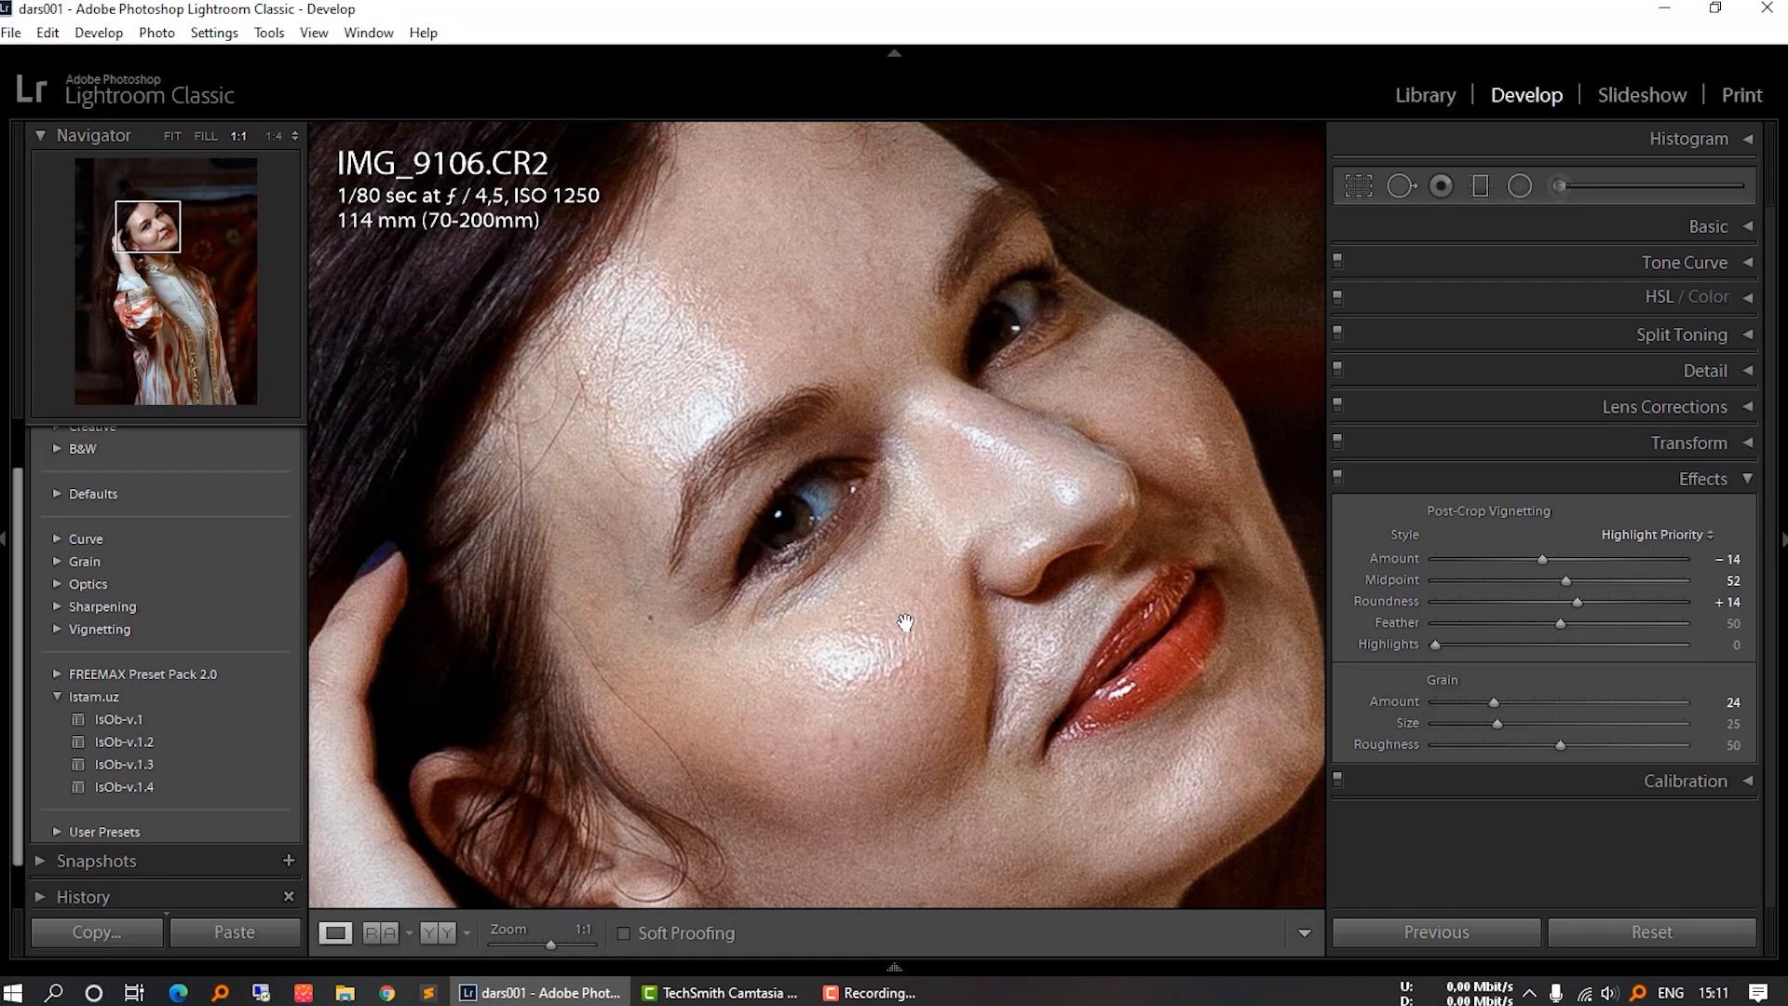
pyautogui.moveTo(910, 627); pyautogui.dragTo(978, 451)
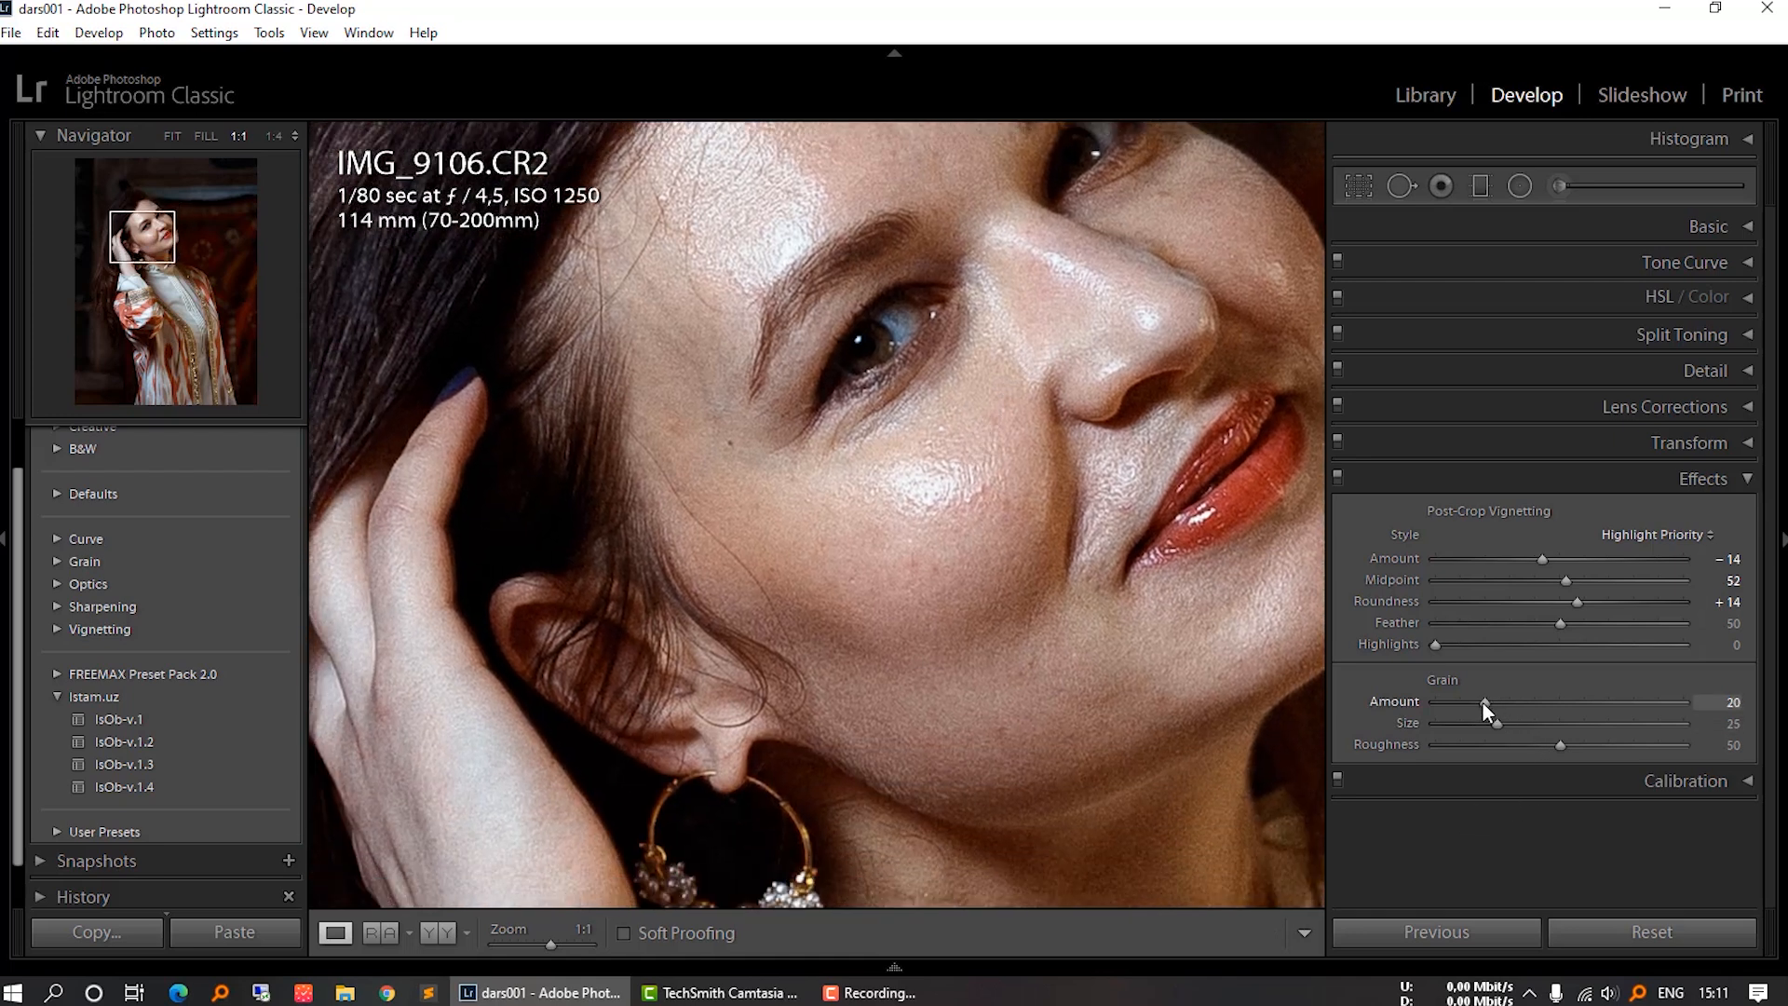
pyautogui.click(1741, 482)
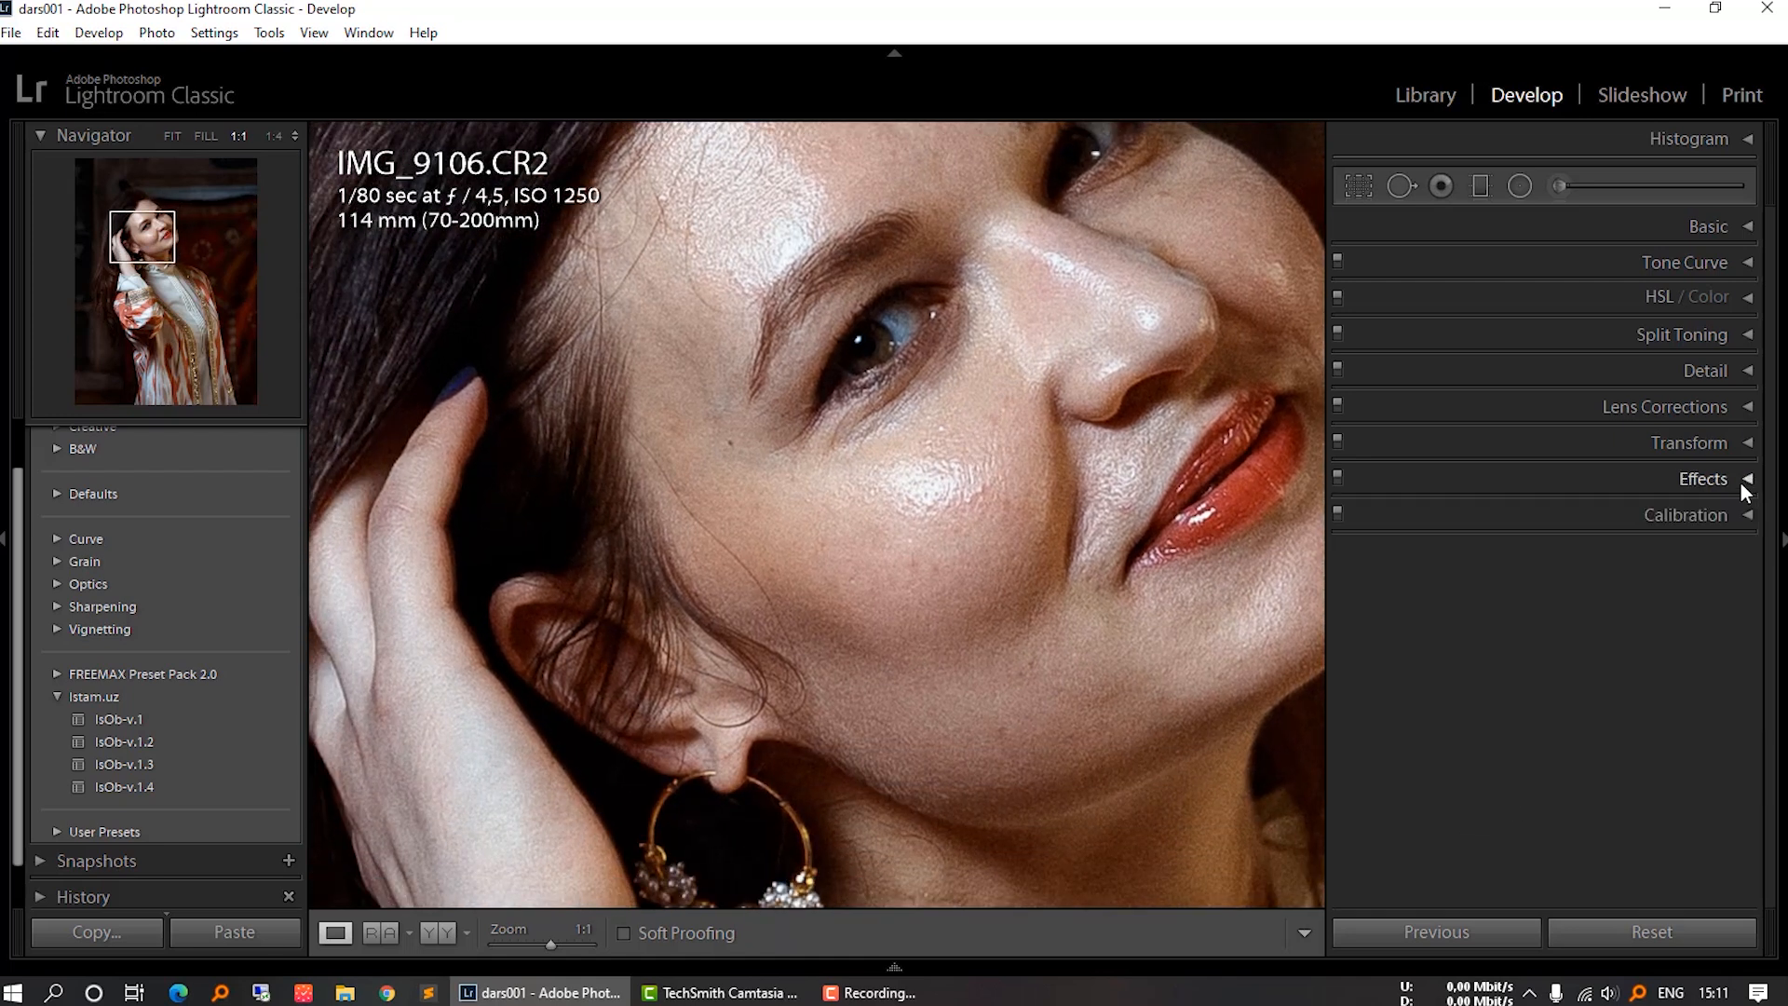
# Step: Calibrate the colors with a green primary hue of +33, red primary saturation of 0 and shadows tint of −8
pyautogui.click(1751, 517)
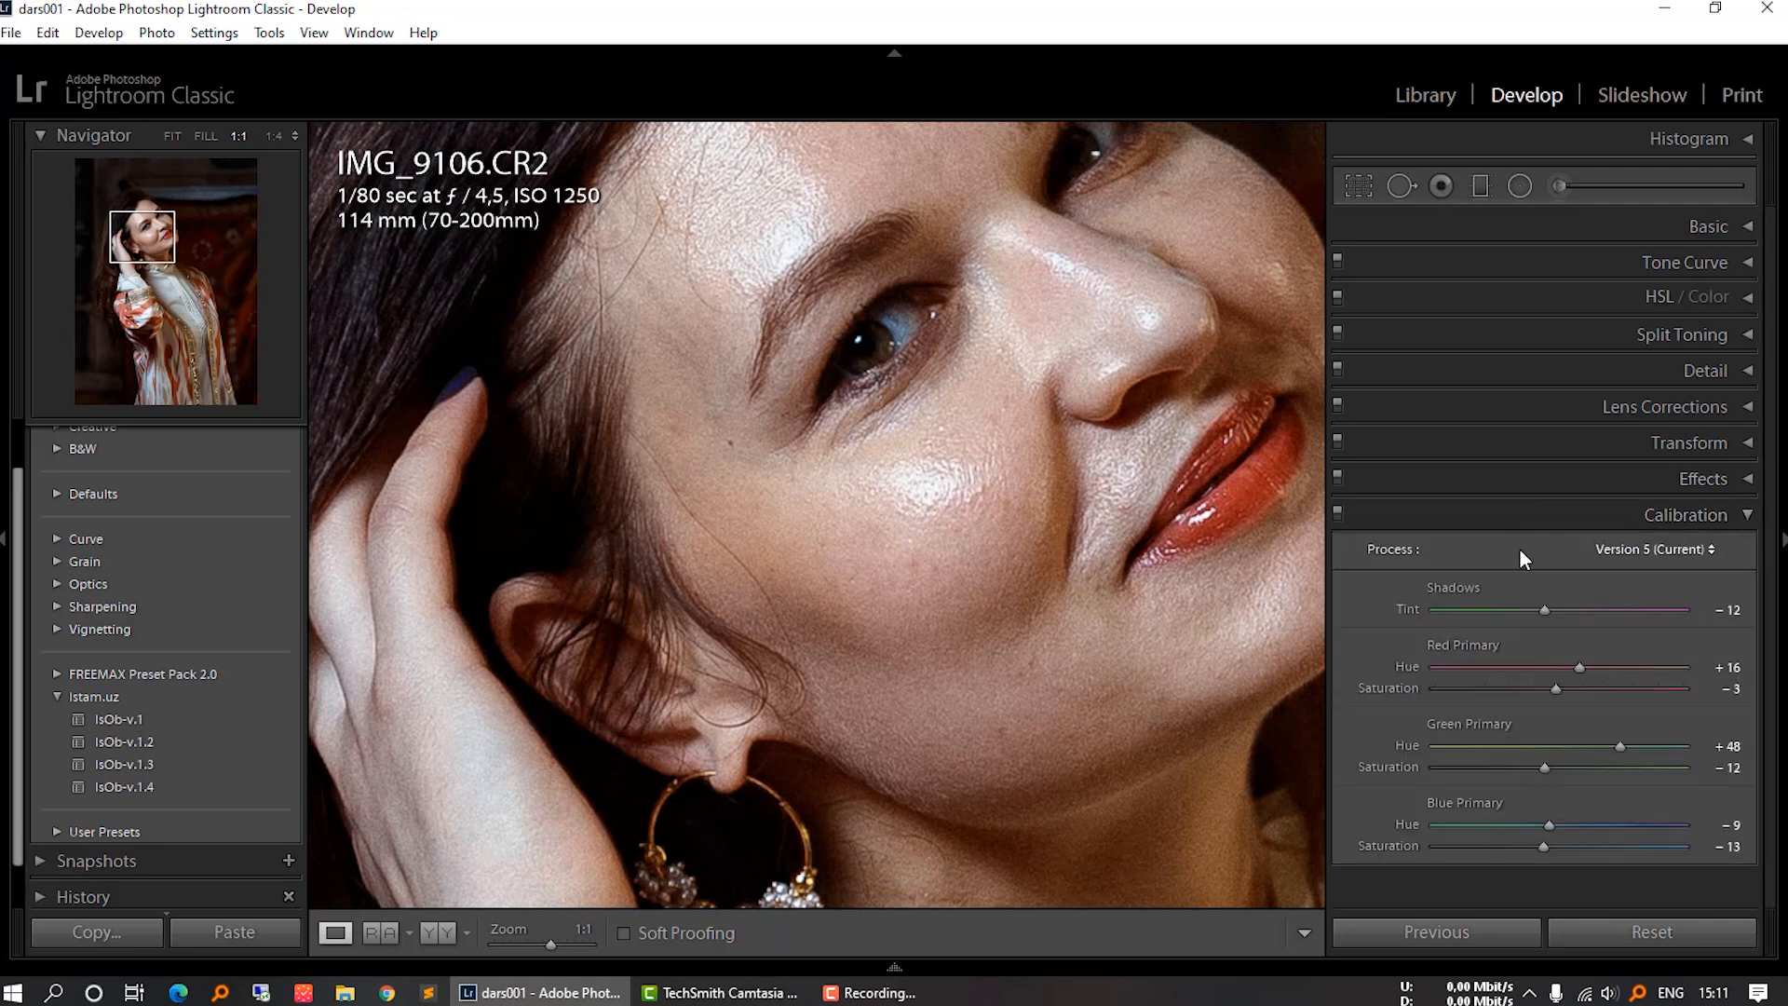
pyautogui.click(1022, 455)
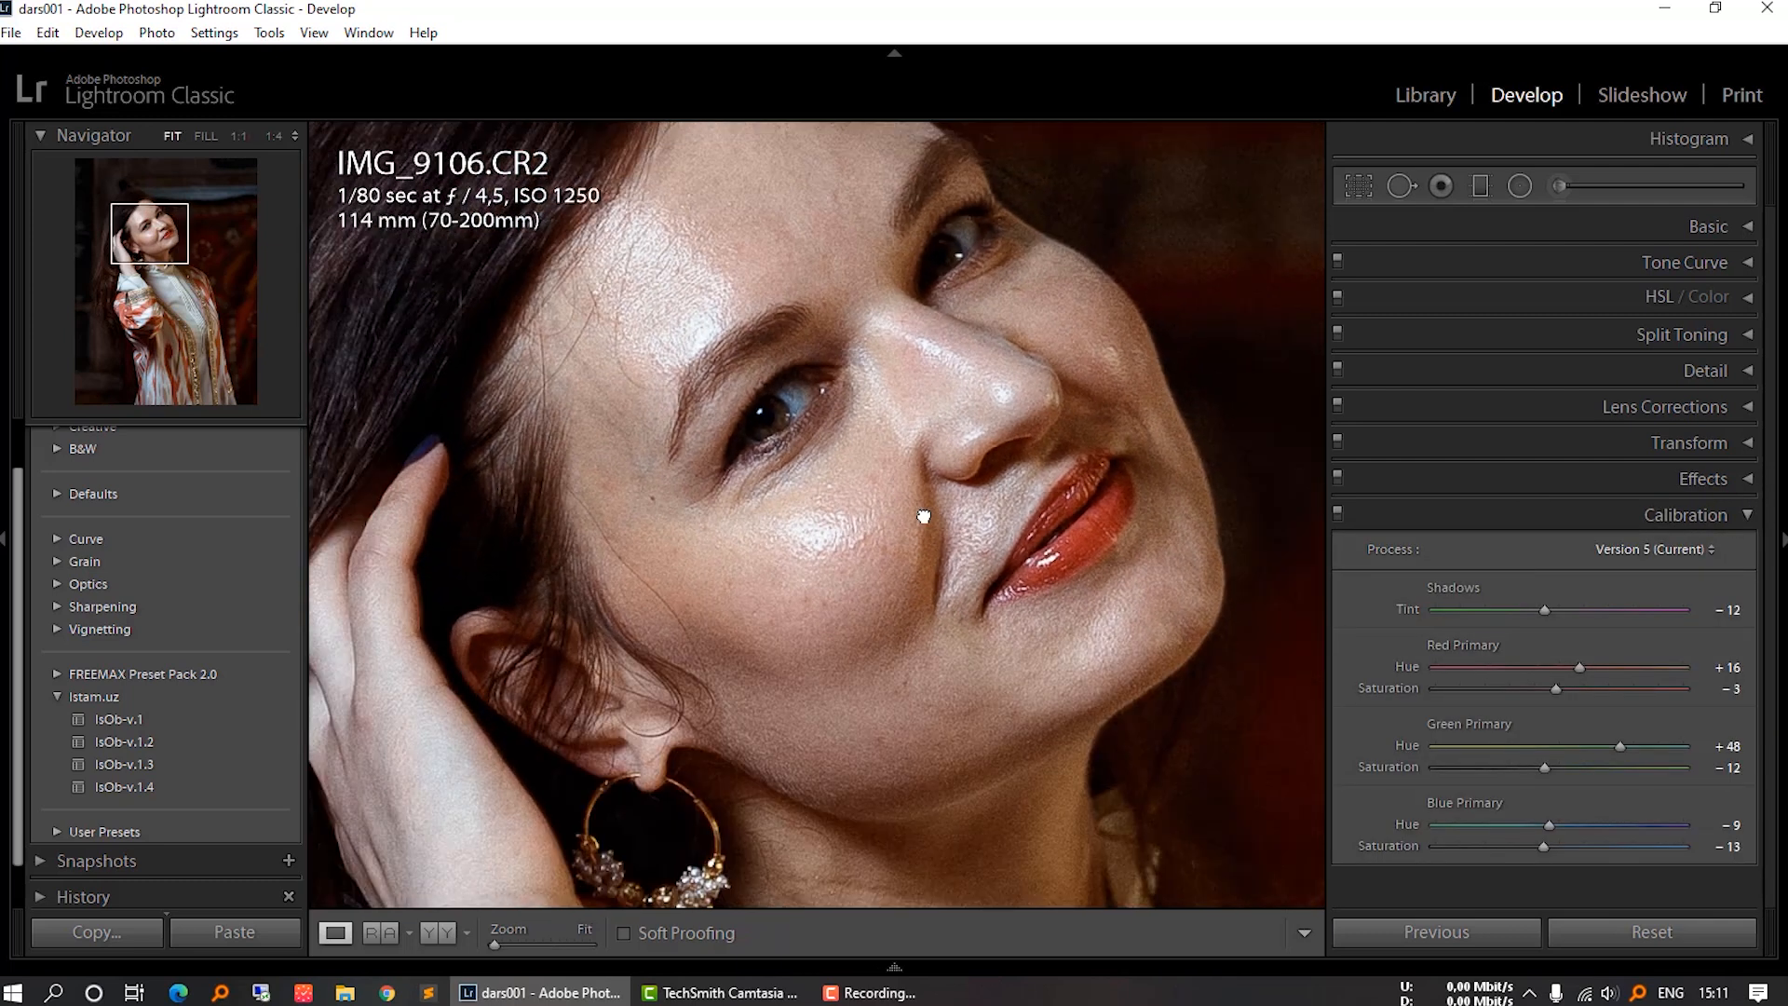
pyautogui.click(745, 431)
pyautogui.moveTo(855, 587); pyautogui.dragTo(857, 487)
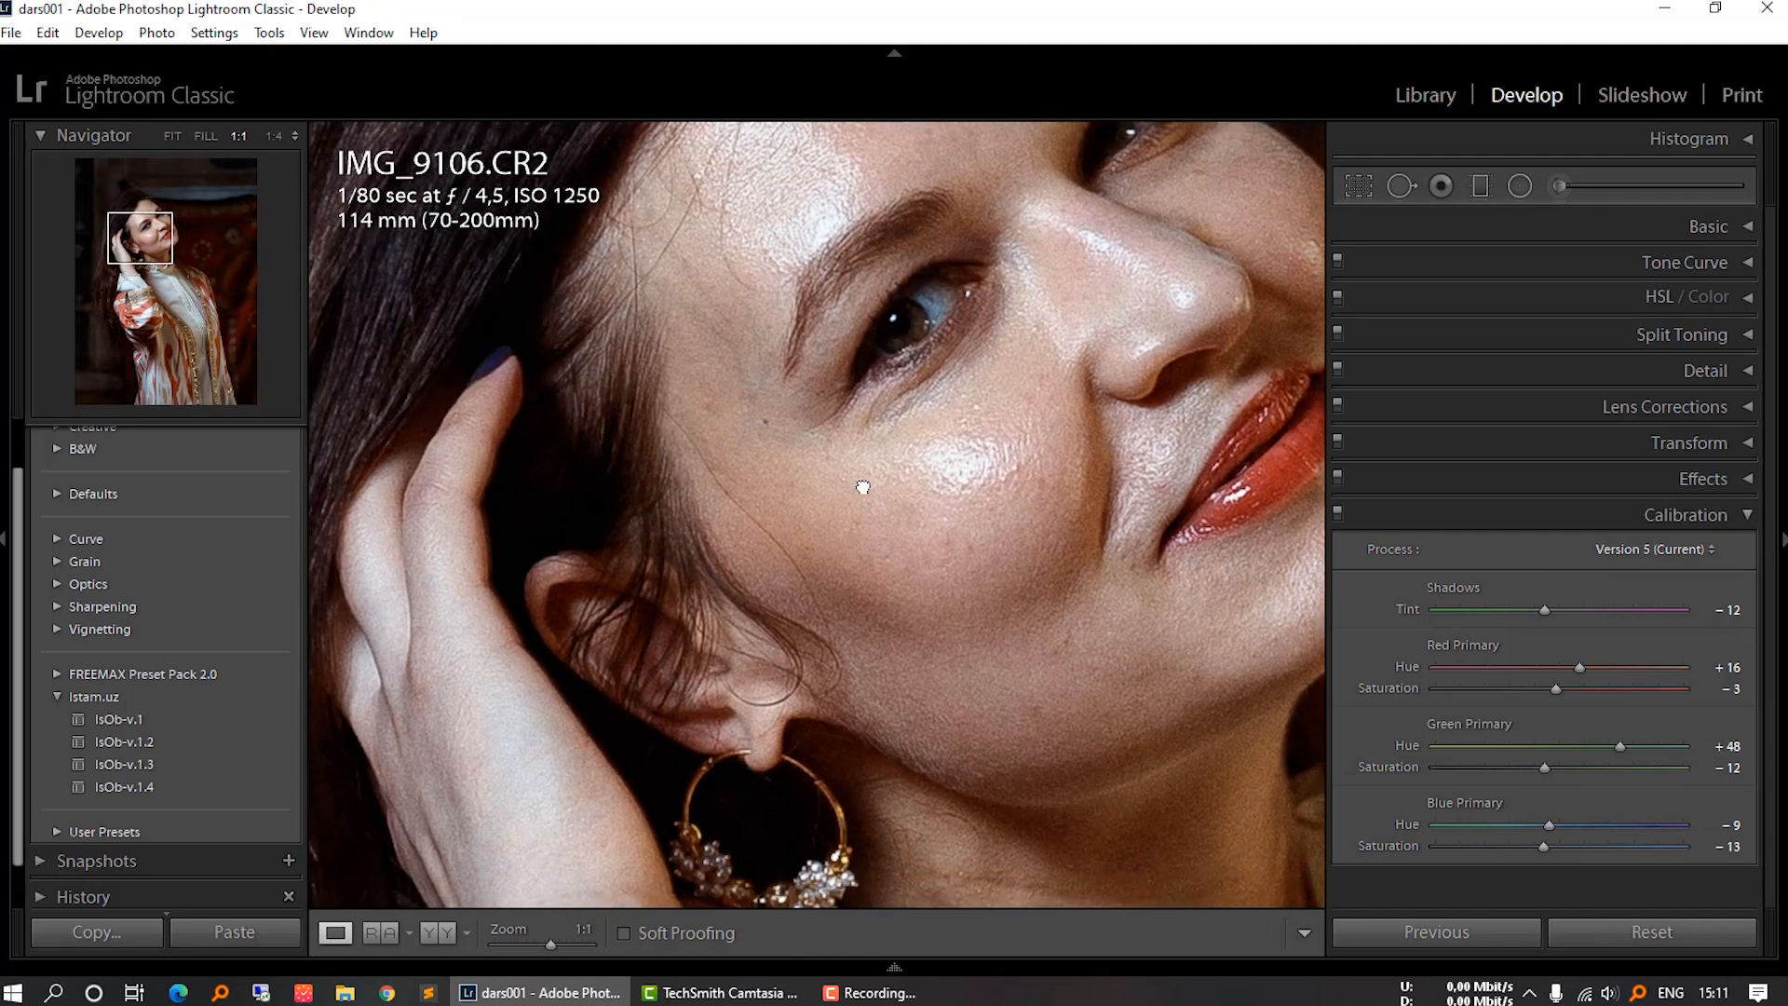
pyautogui.click(863, 487)
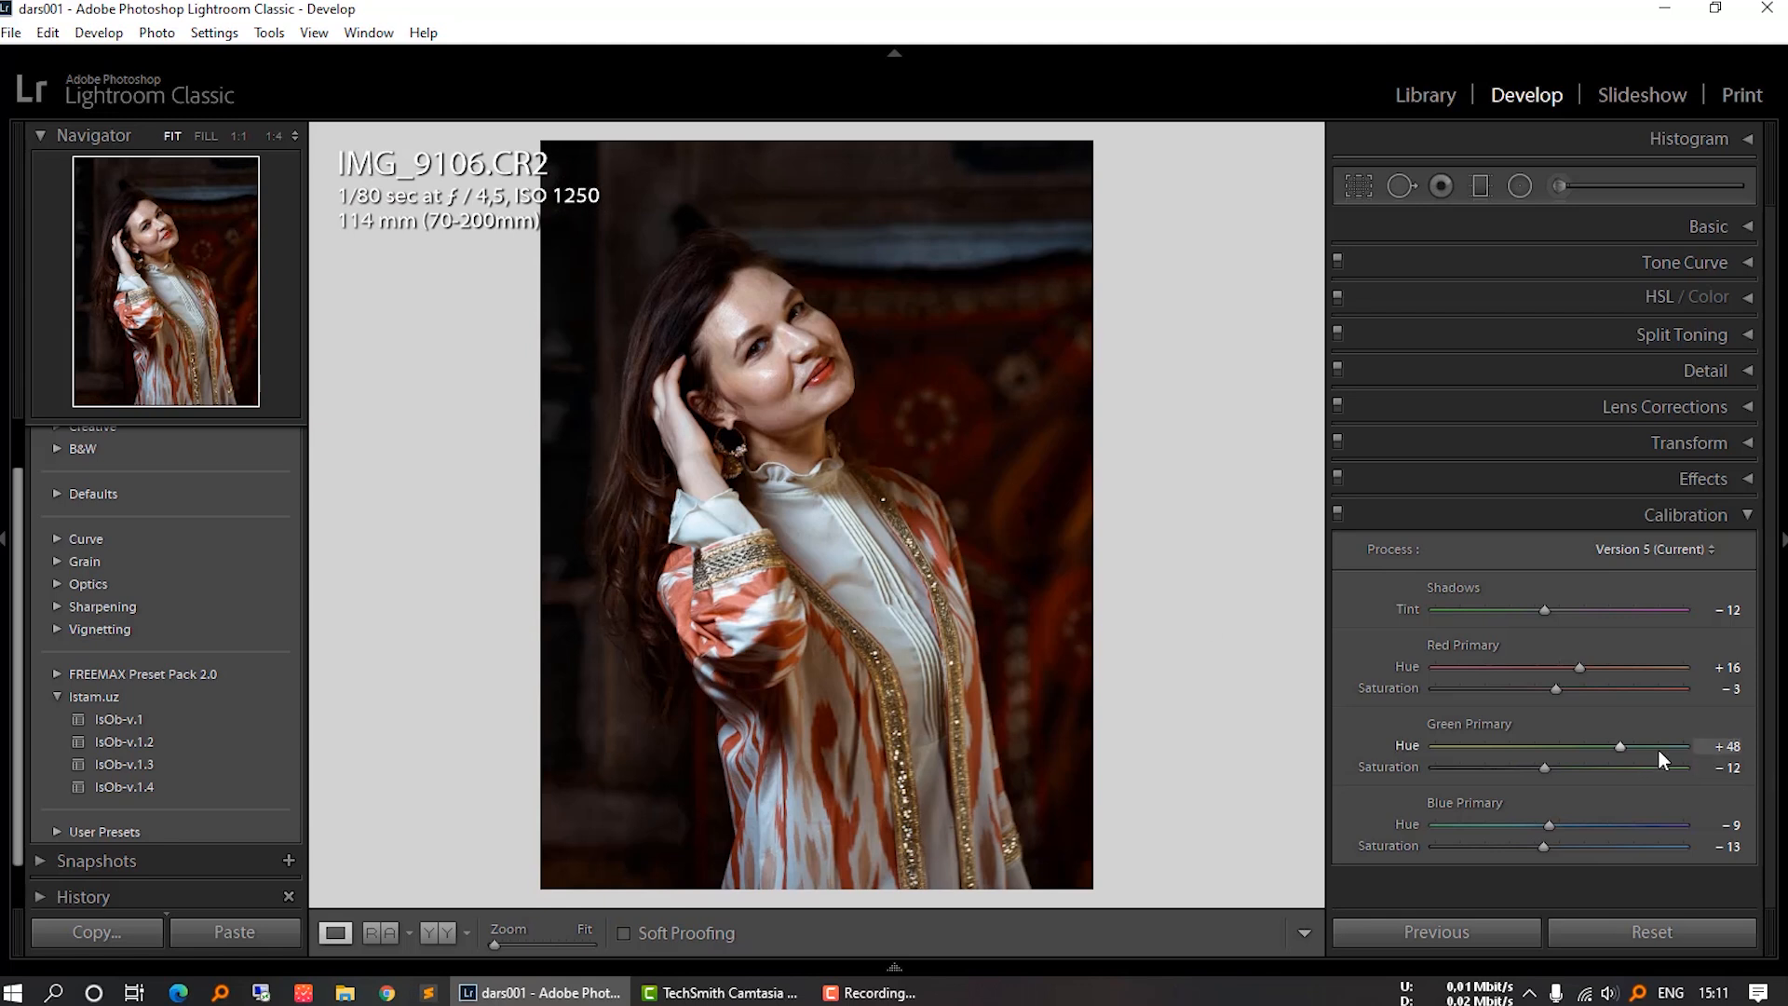
pyautogui.moveTo(1621, 747); pyautogui.dragTo(1601, 745)
pyautogui.moveTo(1551, 686)
pyautogui.mouseDown()
pyautogui.moveTo(1586, 686)
pyautogui.moveTo(1563, 695)
pyautogui.mouseUp()
pyautogui.moveTo(1543, 611); pyautogui.dragTo(1549, 611)
# Step: Examine the calibrated face at 1:1 and return to the full photo, collapsing the calibration settings
pyautogui.click(796, 357)
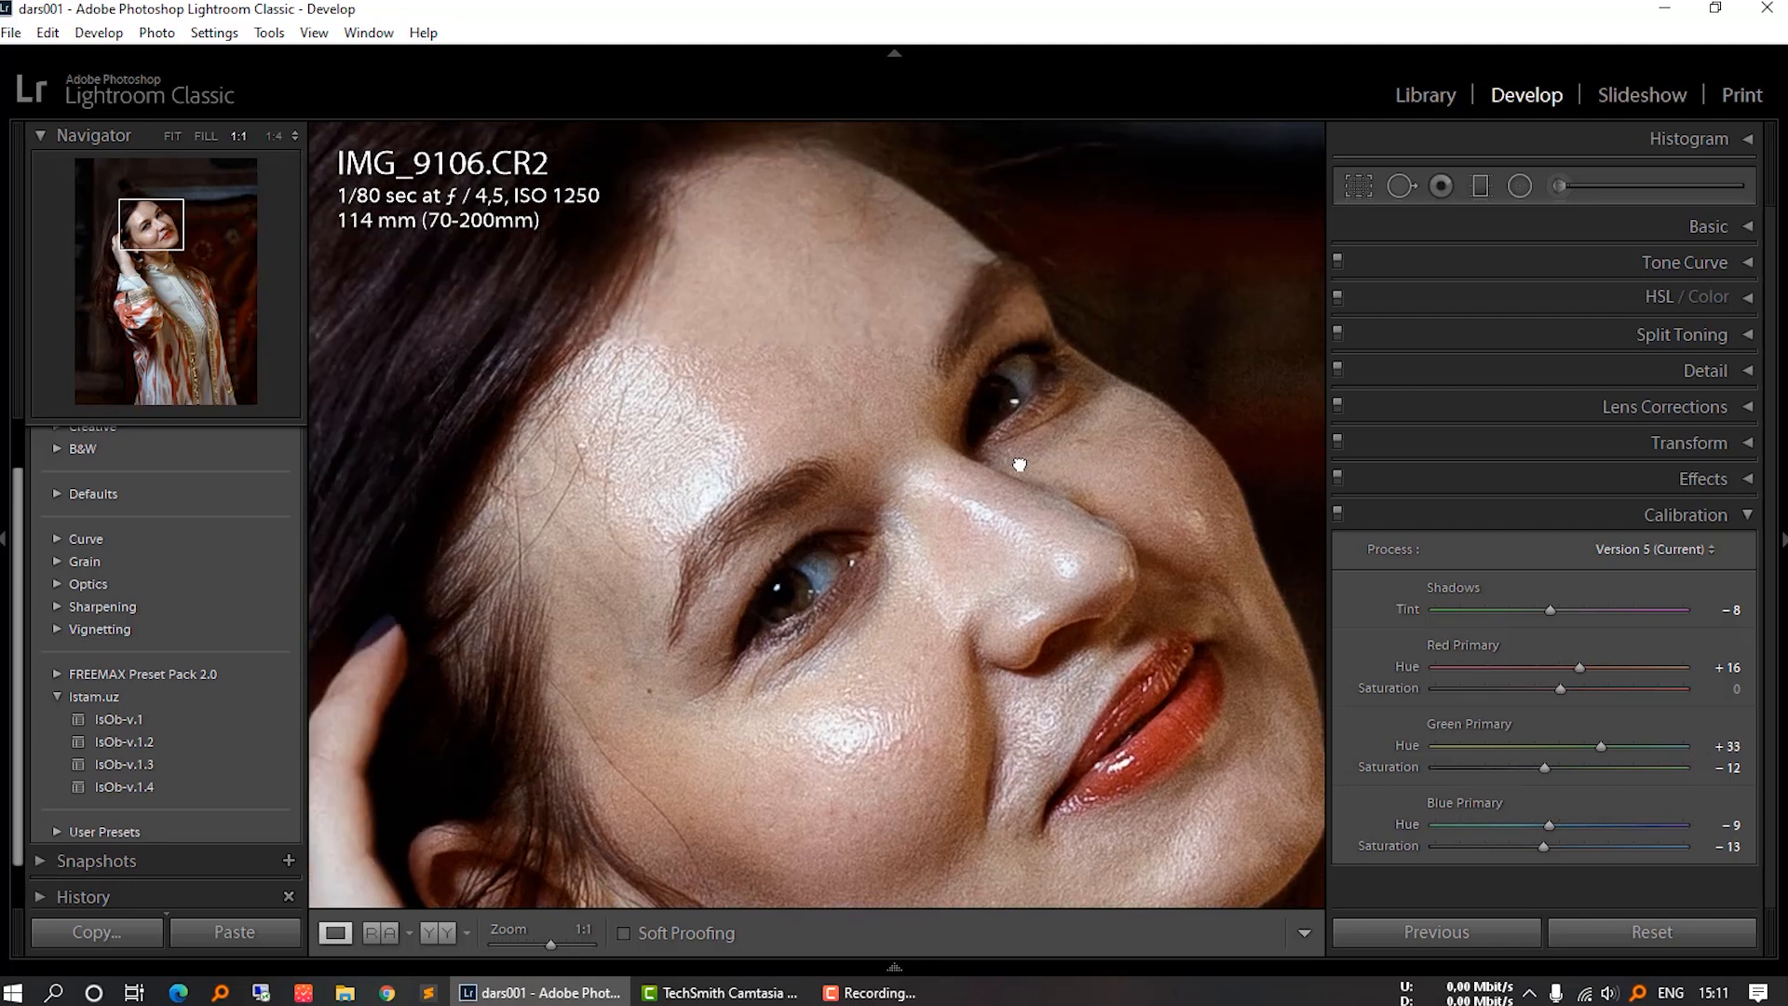
pyautogui.click(1001, 427)
pyautogui.click(1750, 515)
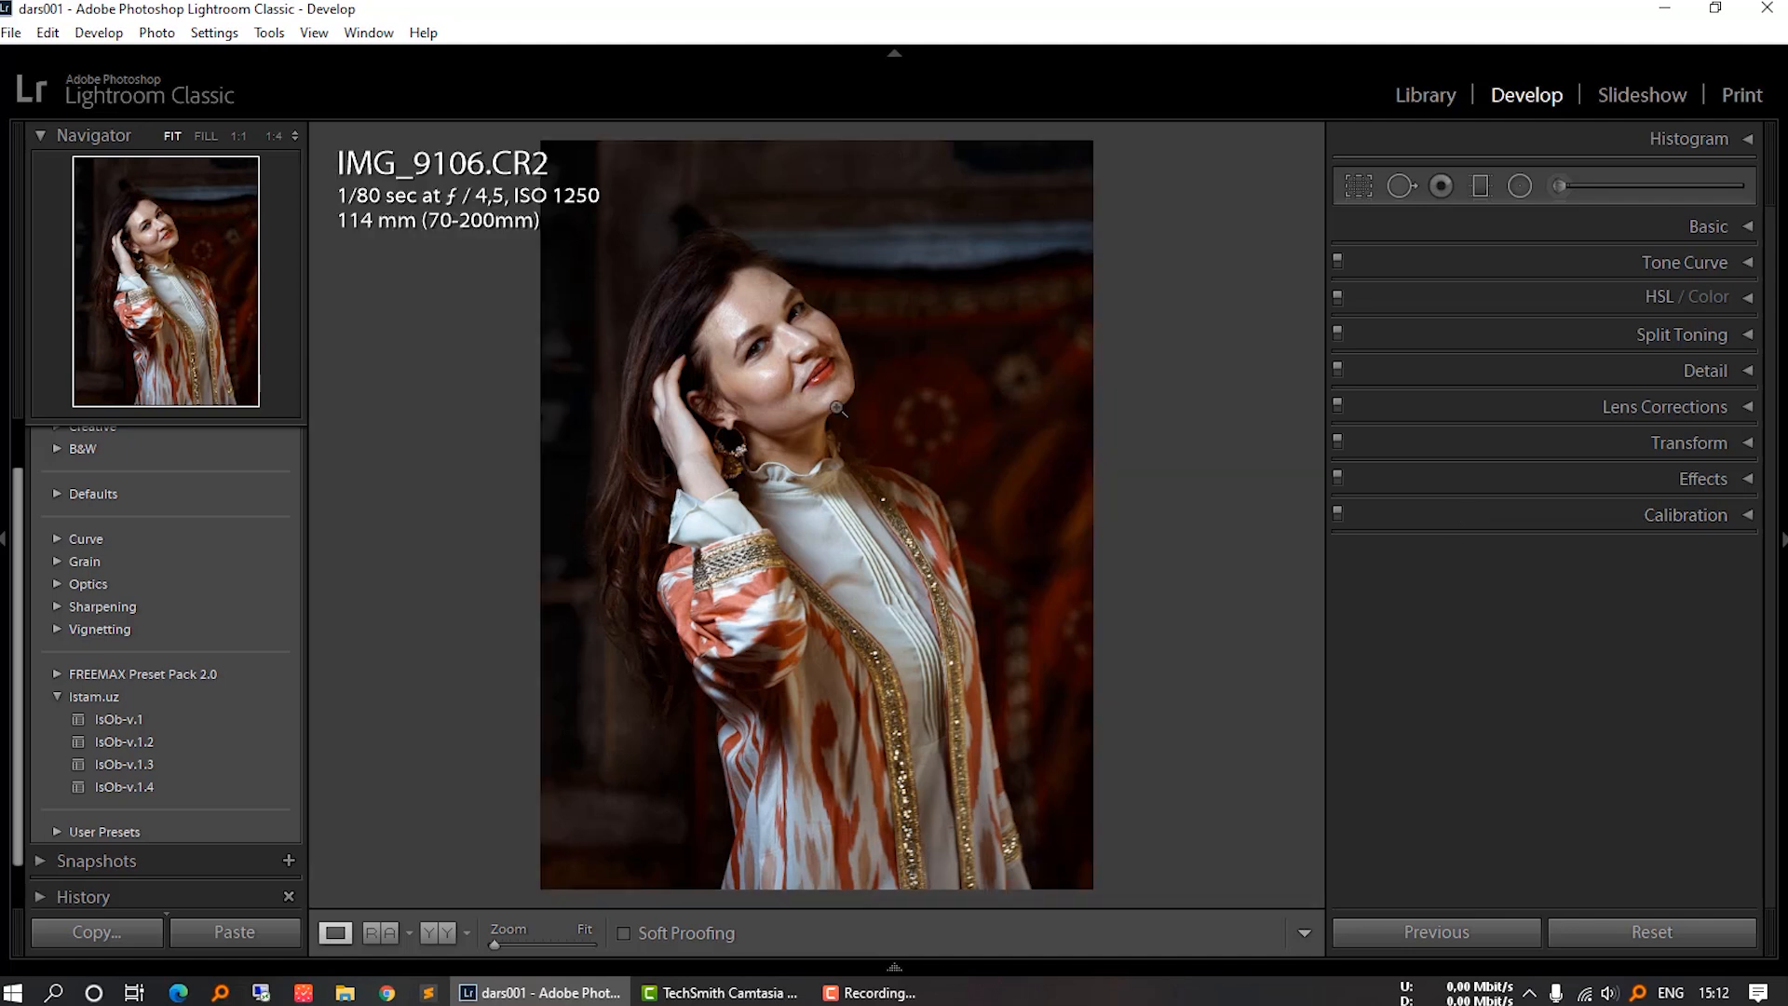
pyautogui.moveTo(801, 340); pyautogui.dragTo(933, 379)
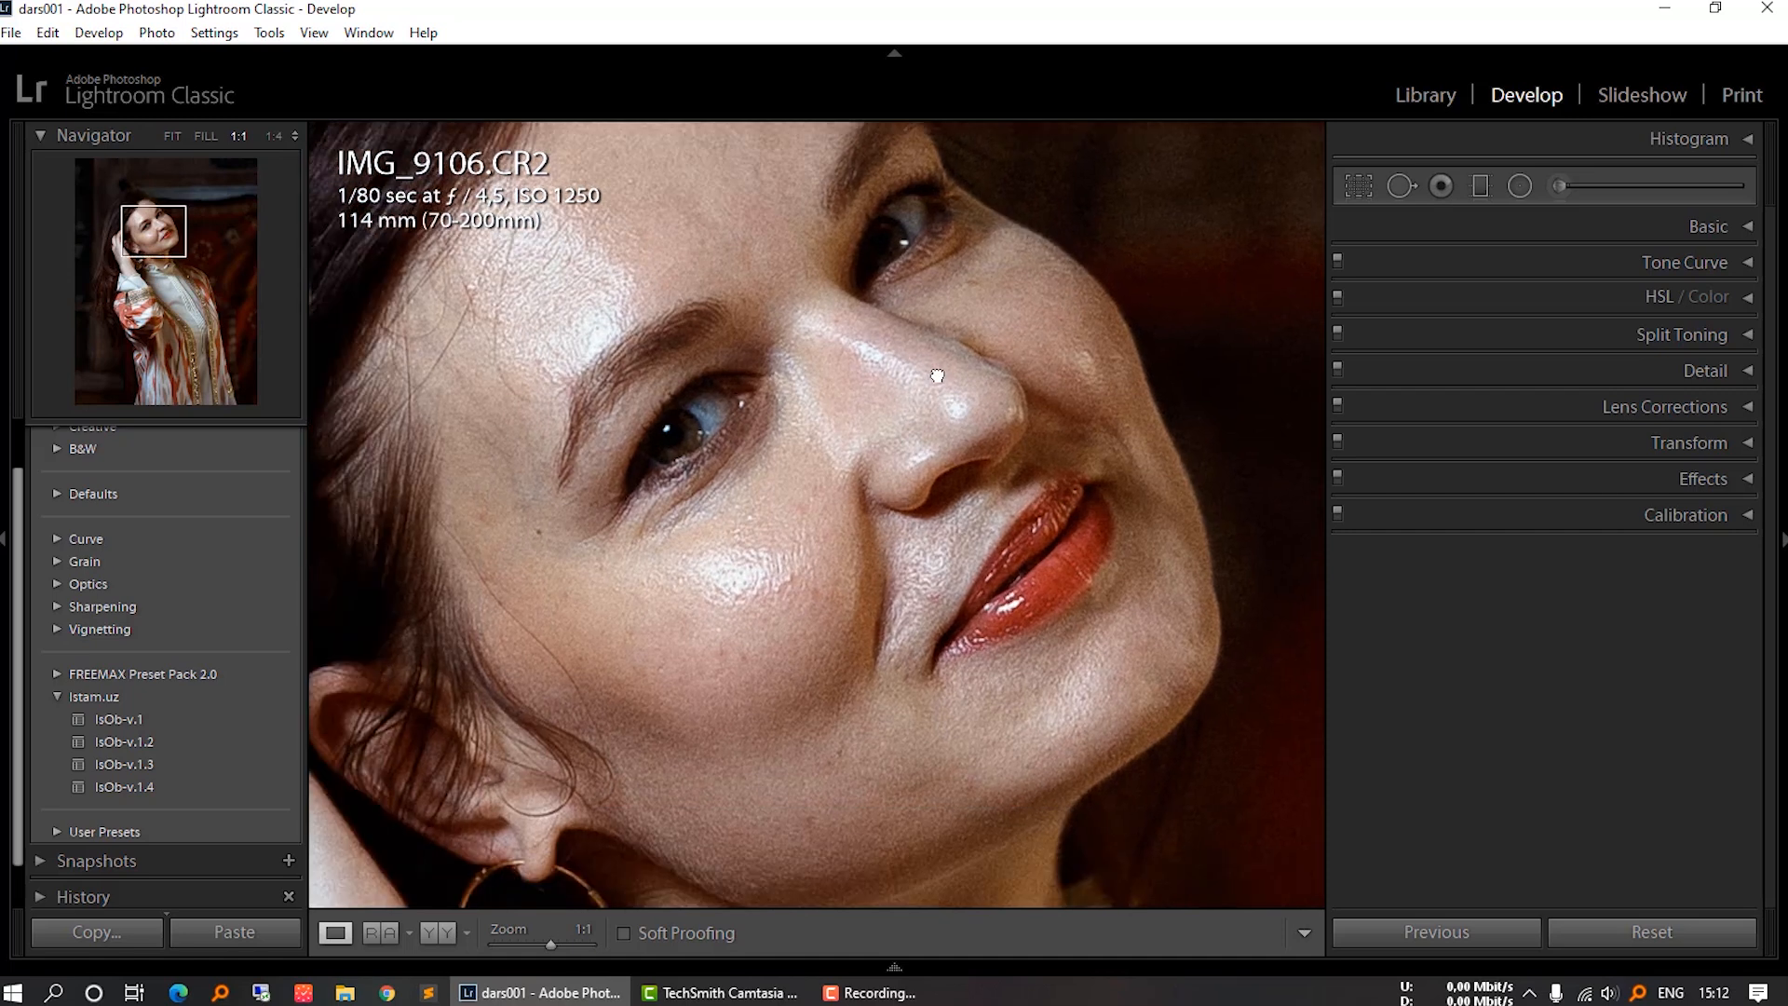
pyautogui.moveTo(783, 455); pyautogui.dragTo(782, 457)
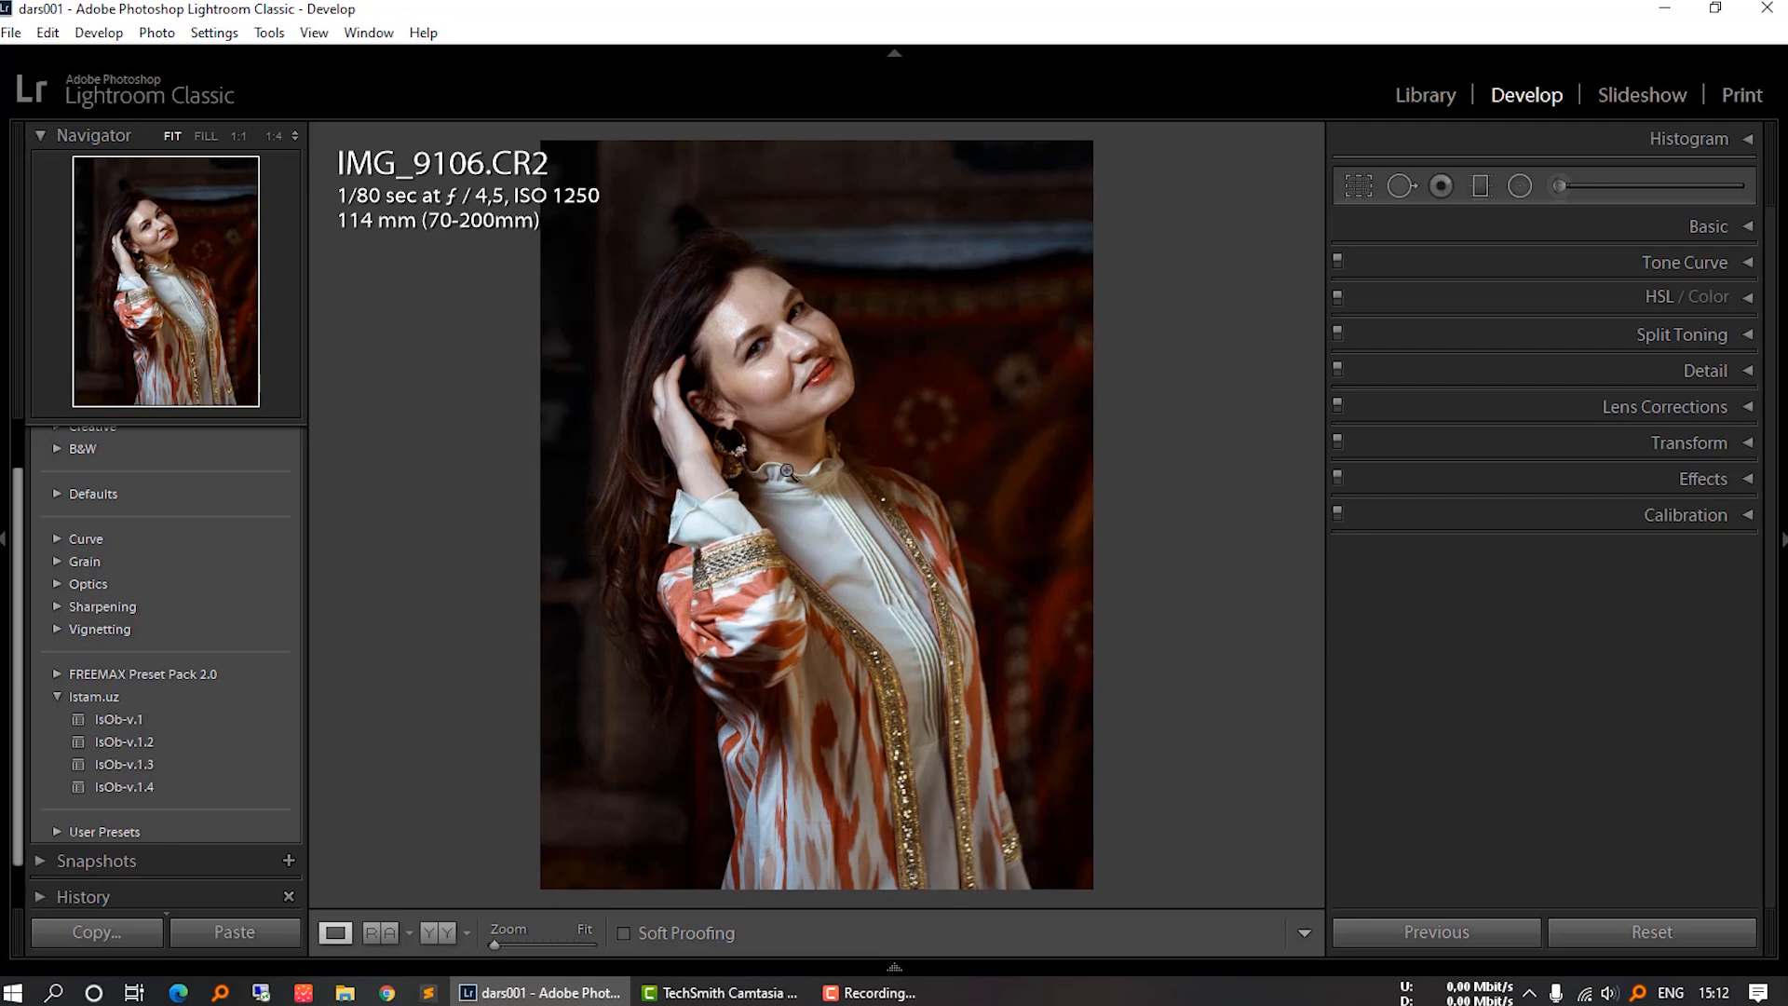
# Step: Remove chromatic aberration and enable profile corrections using the Sigma APO 70-200mm F2.8 II EX DG MACRO lens profile
pyautogui.click(1602, 407)
pyautogui.click(1353, 473)
pyautogui.click(1353, 494)
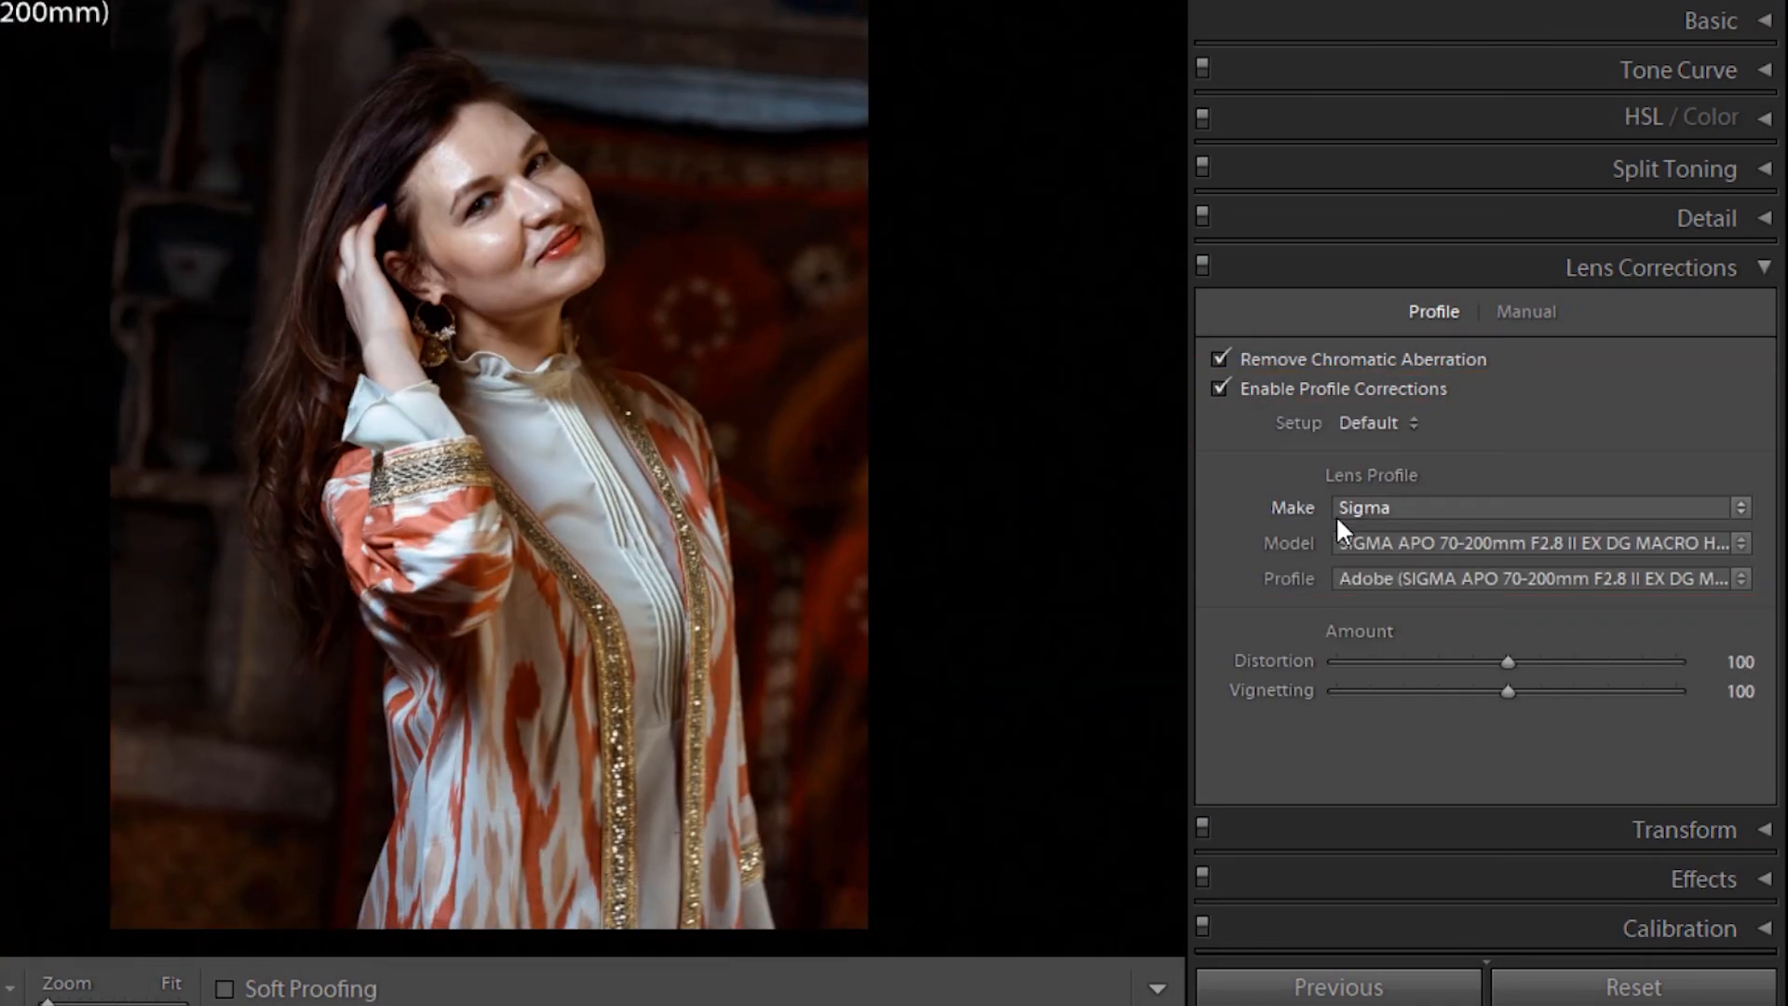
pyautogui.click(1335, 514)
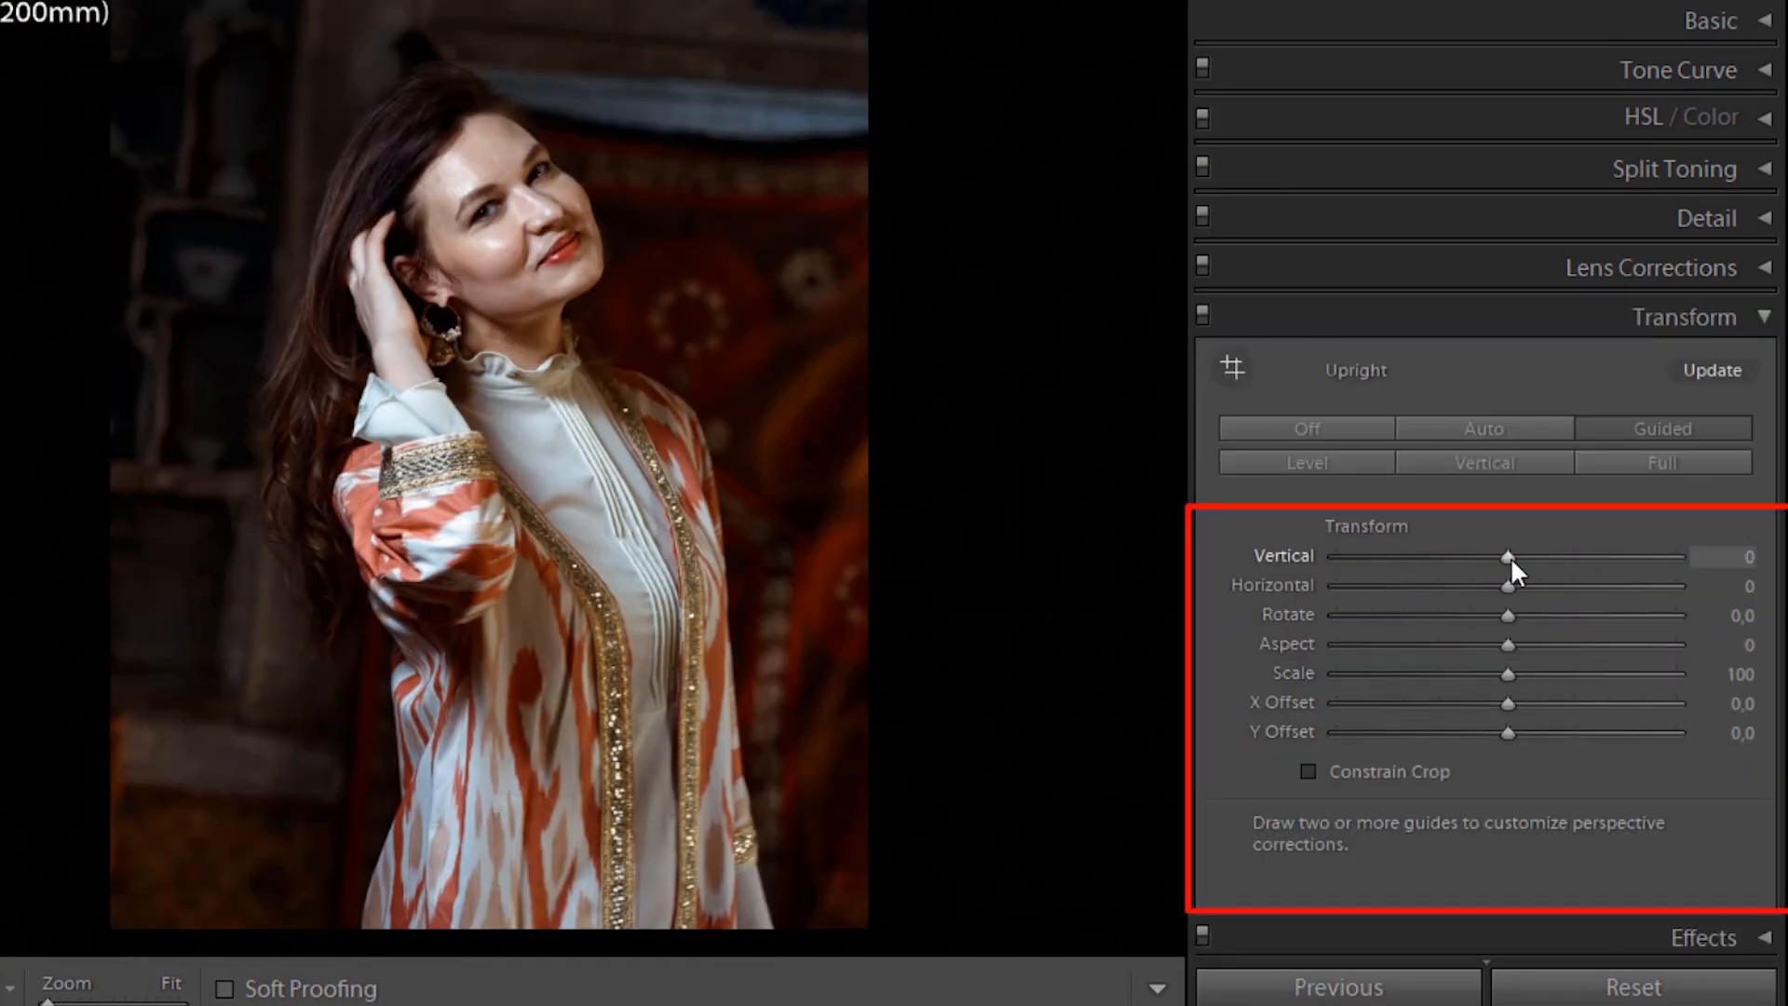
# Step: Adjust the photo's rotation, scale and offsets in the Transform settings
pyautogui.moveTo(1509, 614); pyautogui.dragTo(1534, 644)
pyautogui.moveTo(1509, 673); pyautogui.dragTo(1543, 673)
pyautogui.moveTo(1509, 732); pyautogui.dragTo(1510, 732)
pyautogui.moveTo(1737, 703); pyautogui.dragTo(1767, 709)
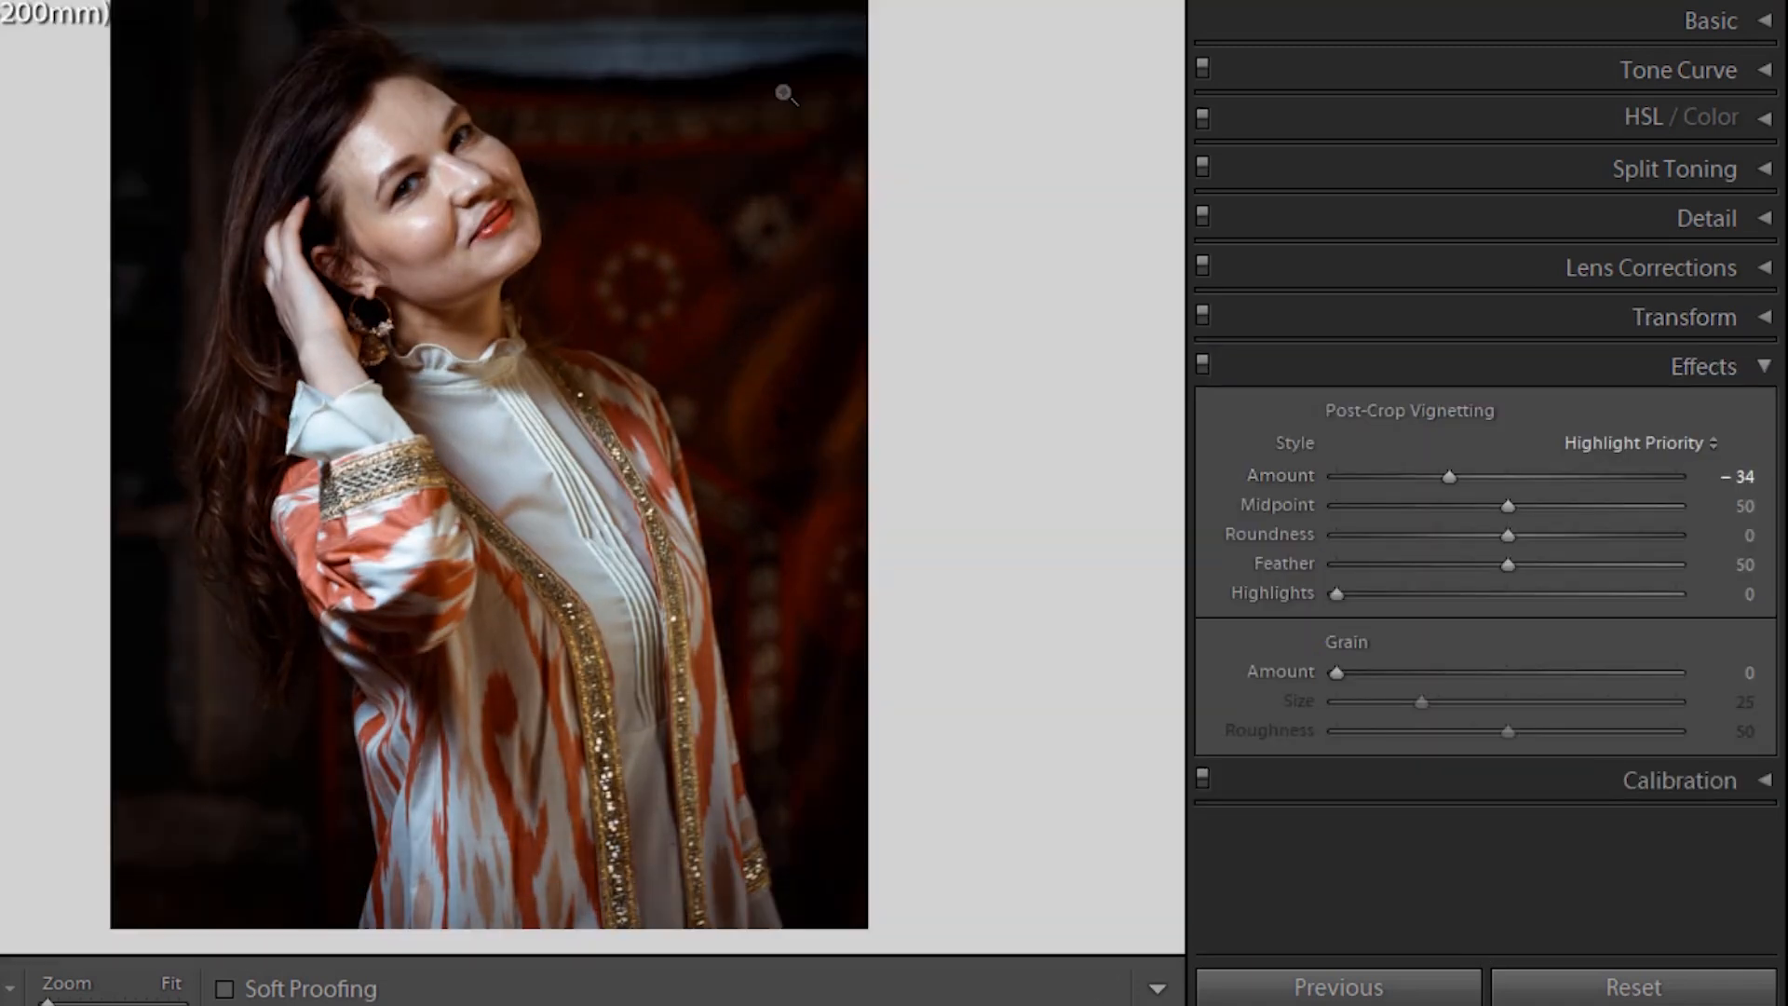
# Step: Refine the post-crop vignetting to amount −14, midpoint 52 and roundness +14
pyautogui.moveTo(1537, 531); pyautogui.dragTo(1577, 552)
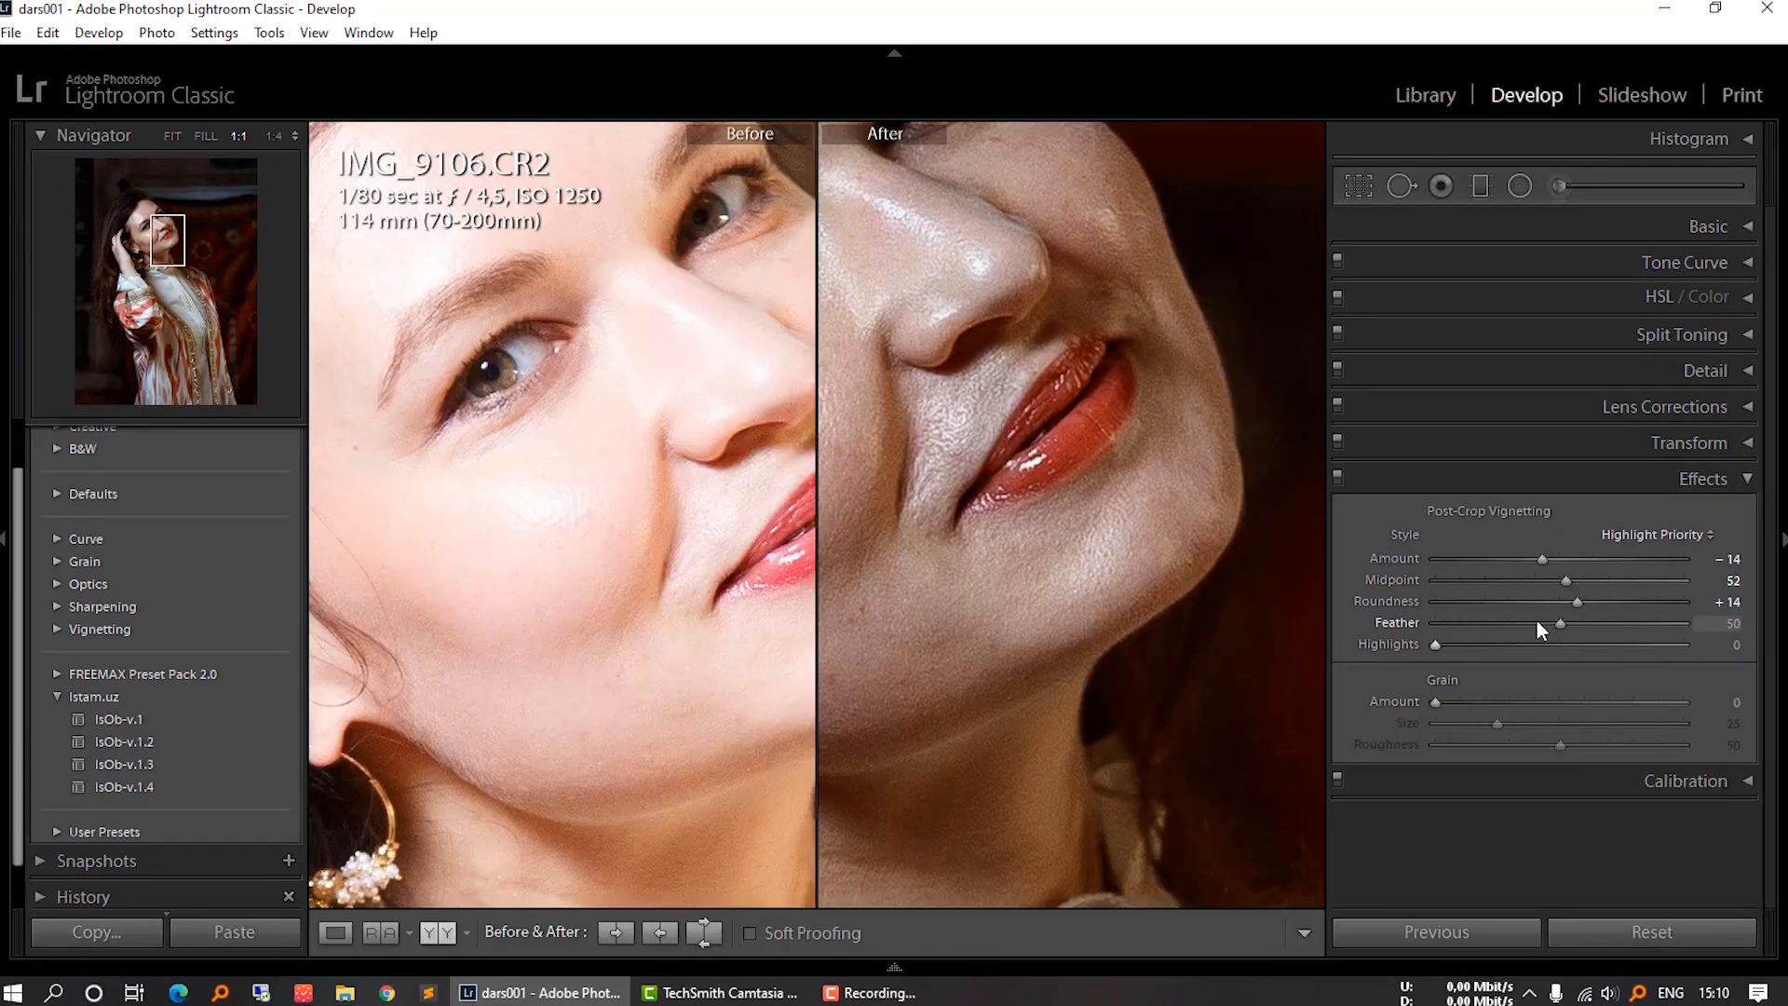